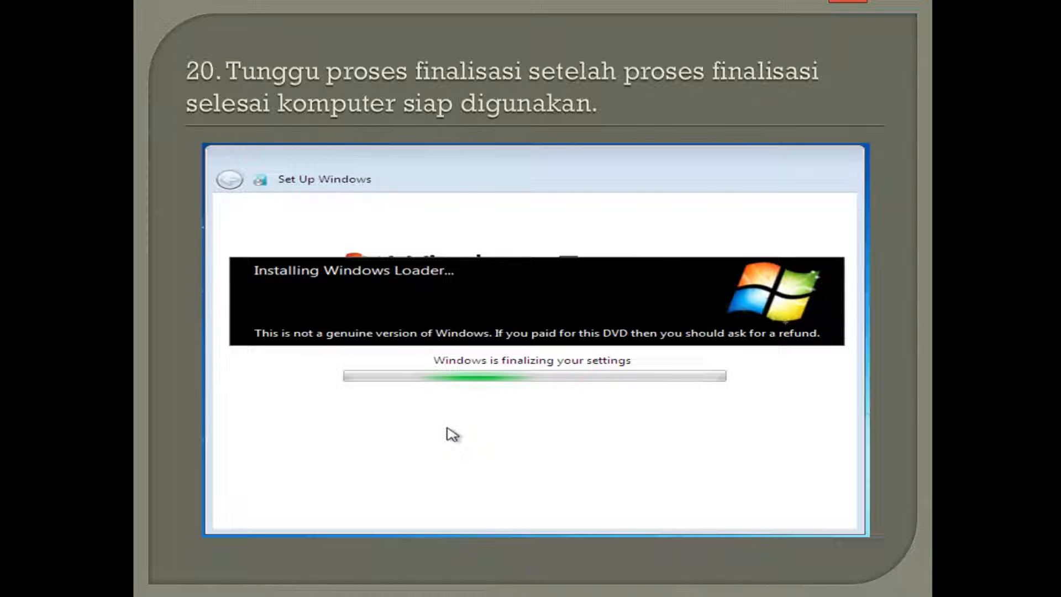
Step: Switch to VirtualBox Manager and open the network settings of the Windows-7 virtual machine
mouse_move(847, 1)
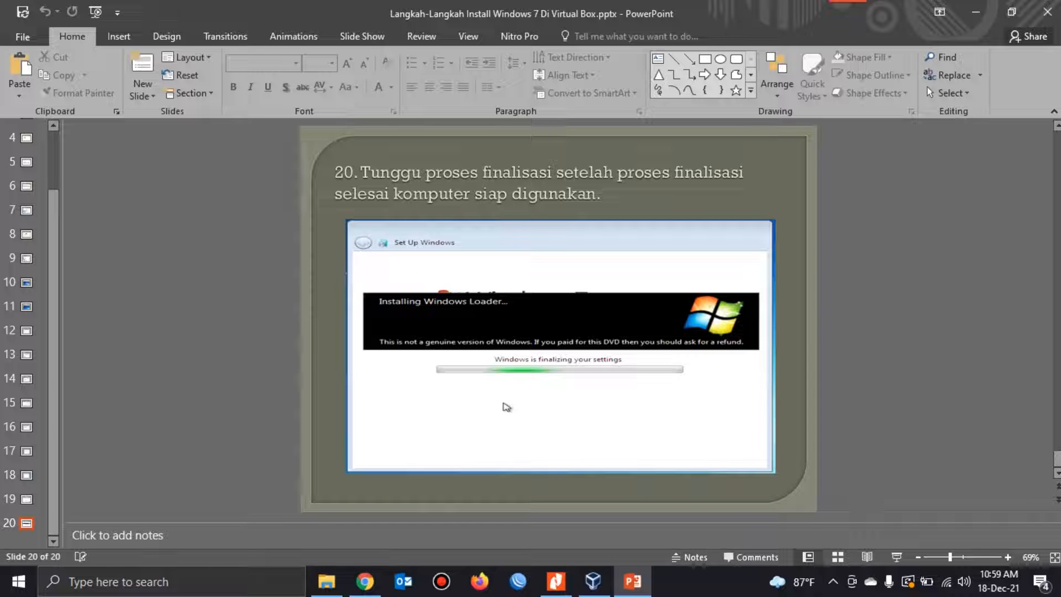
left_click(592, 580)
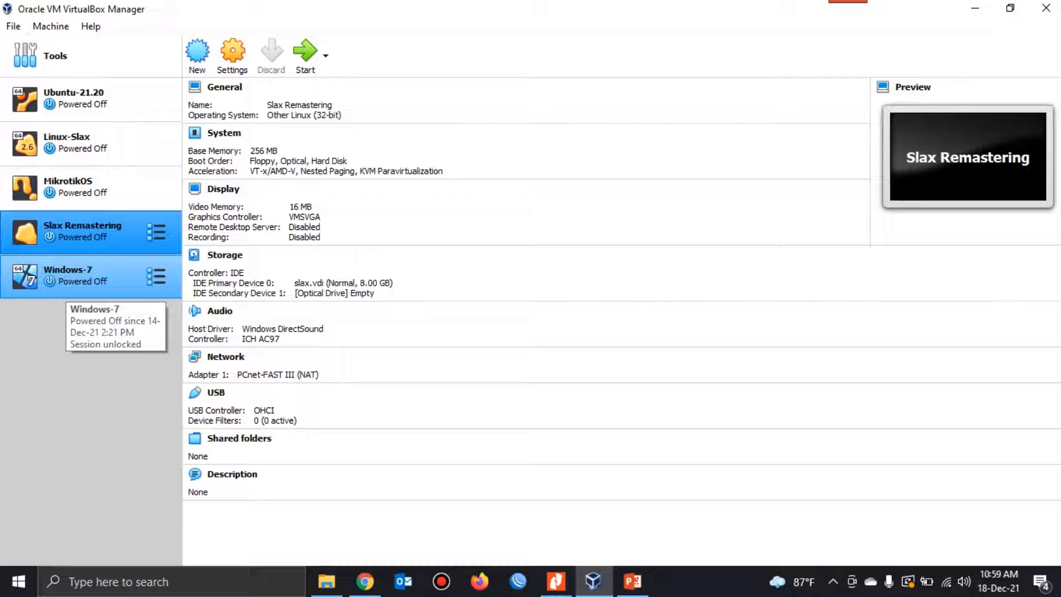
left_click(66, 285)
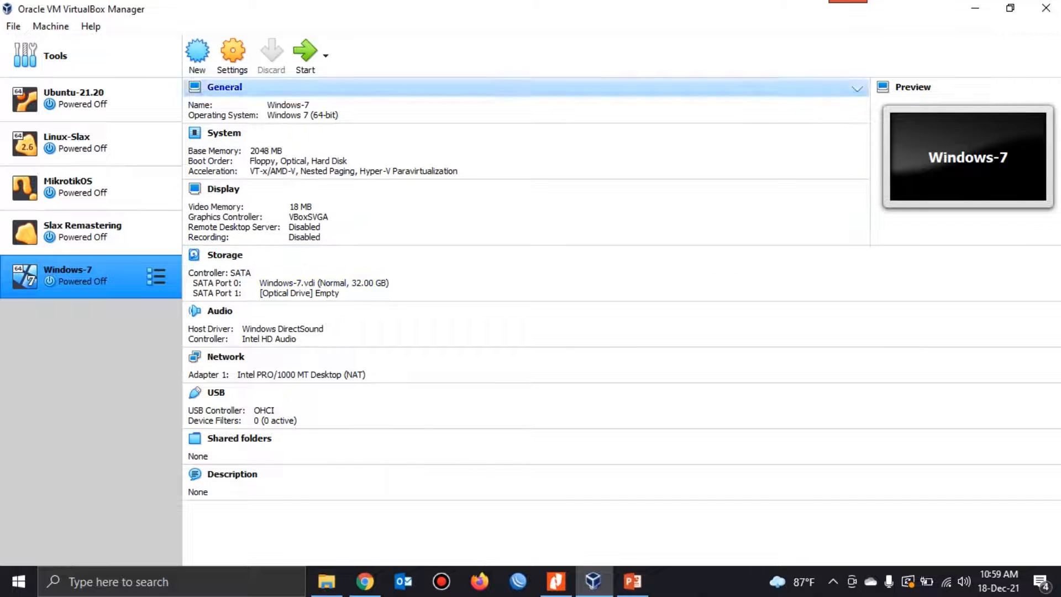
left_click(232, 56)
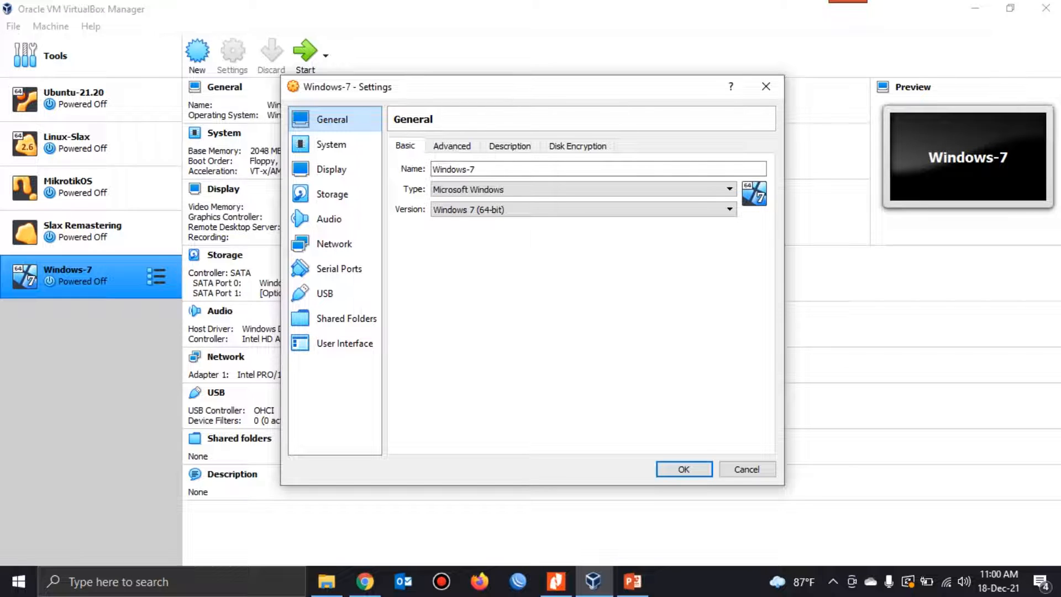
left_click(335, 243)
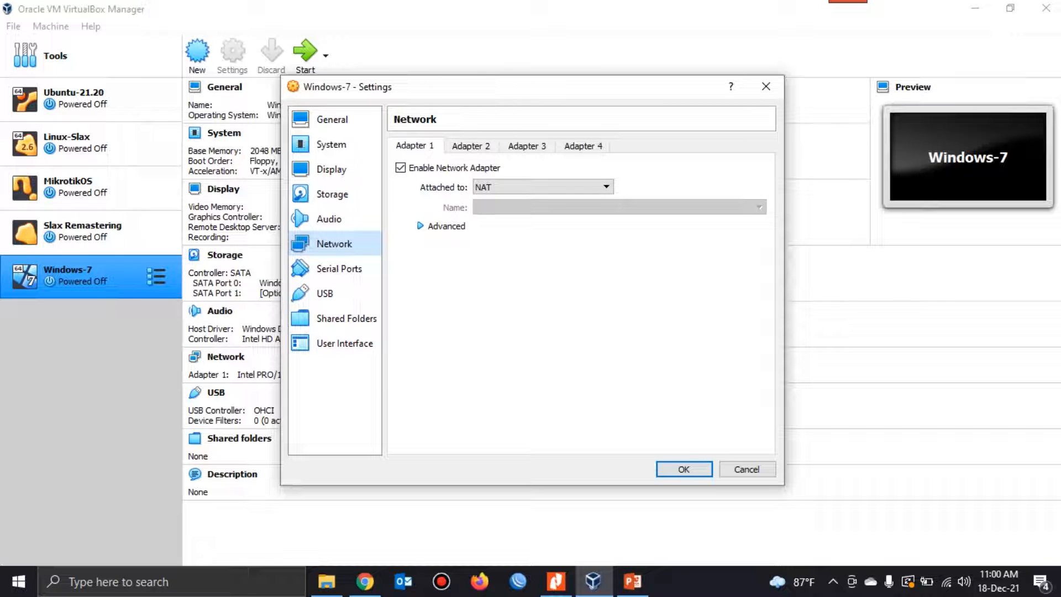
Step: Review the four network adapters and Adapter 1's attachment options, then close the settings without saving
left_click(471, 147)
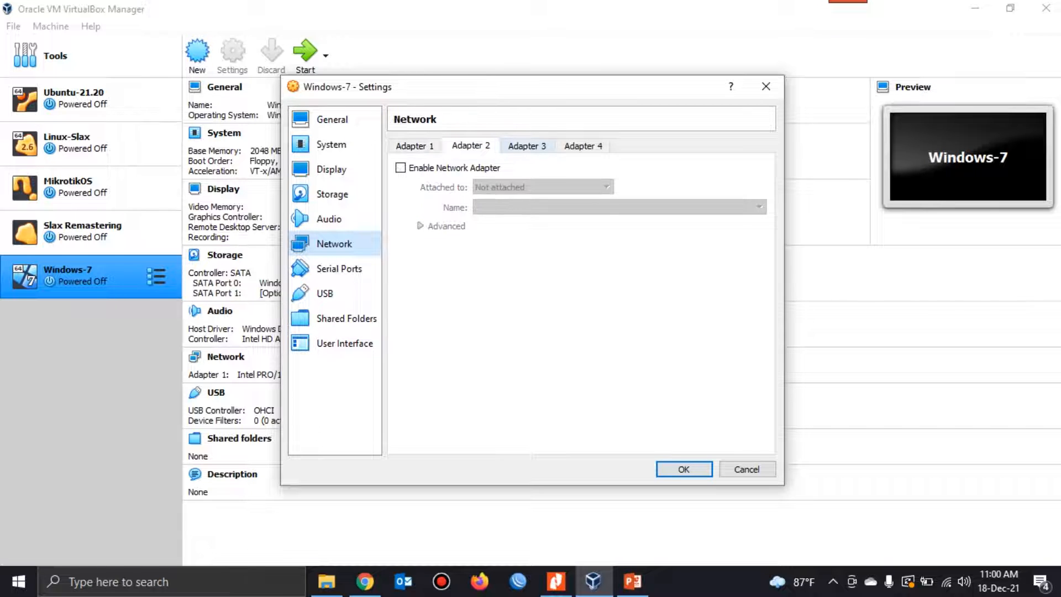
left_click(527, 146)
left_click(583, 146)
left_click(414, 146)
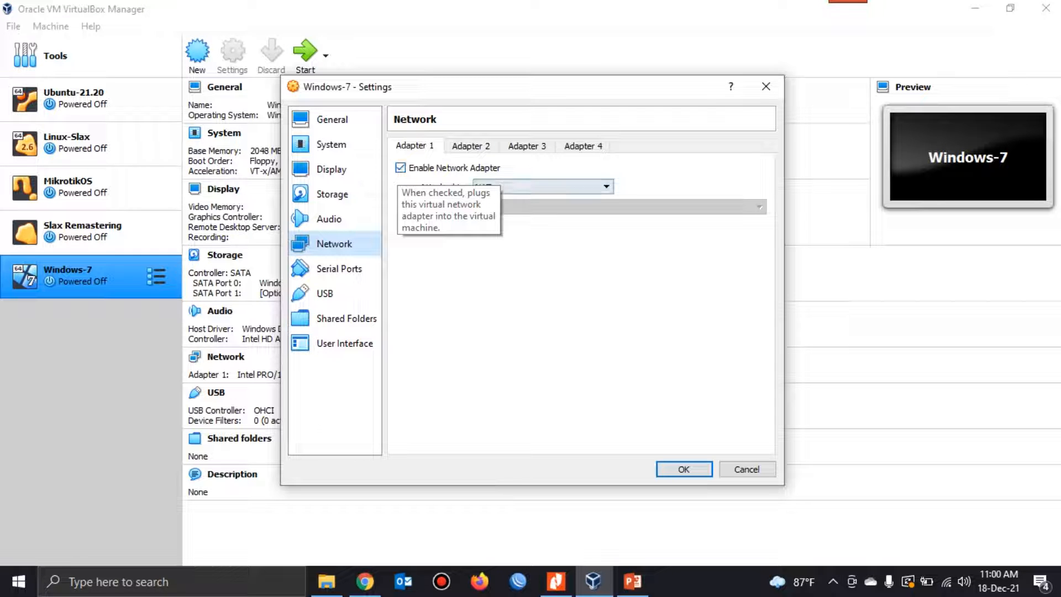
left_click(543, 186)
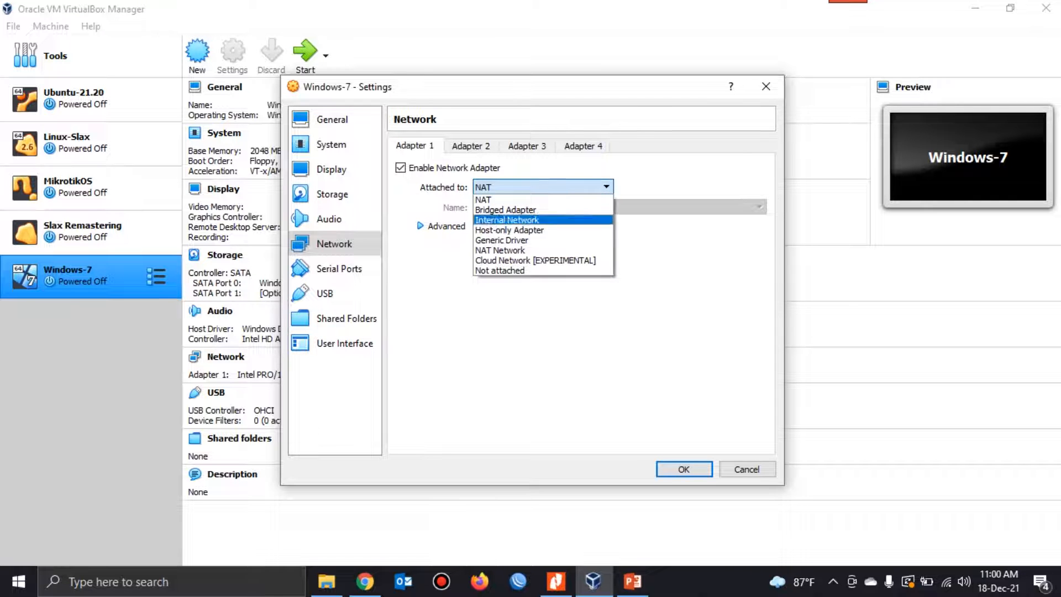
left_click(575, 332)
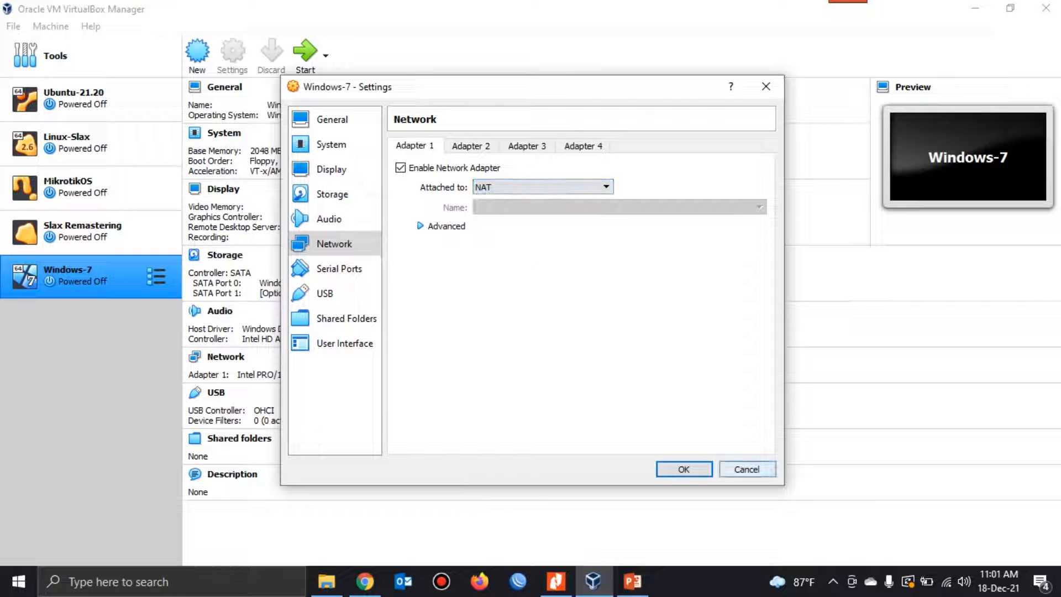
left_click(747, 469)
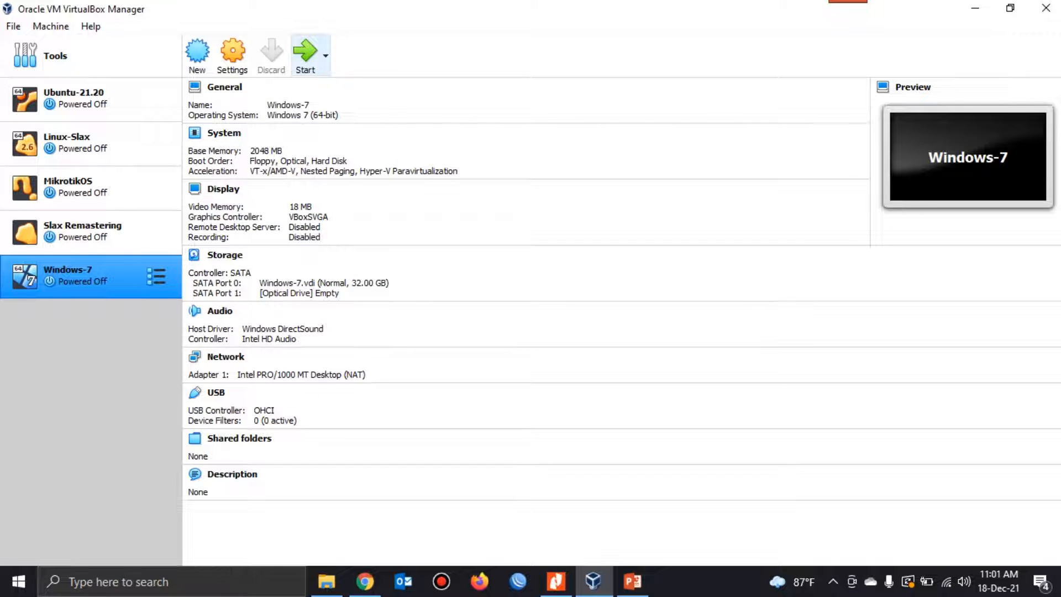
Step: Start the Windows-7 virtual machine and look over its desktop and taskbar, including the network status icon
left_click(305, 56)
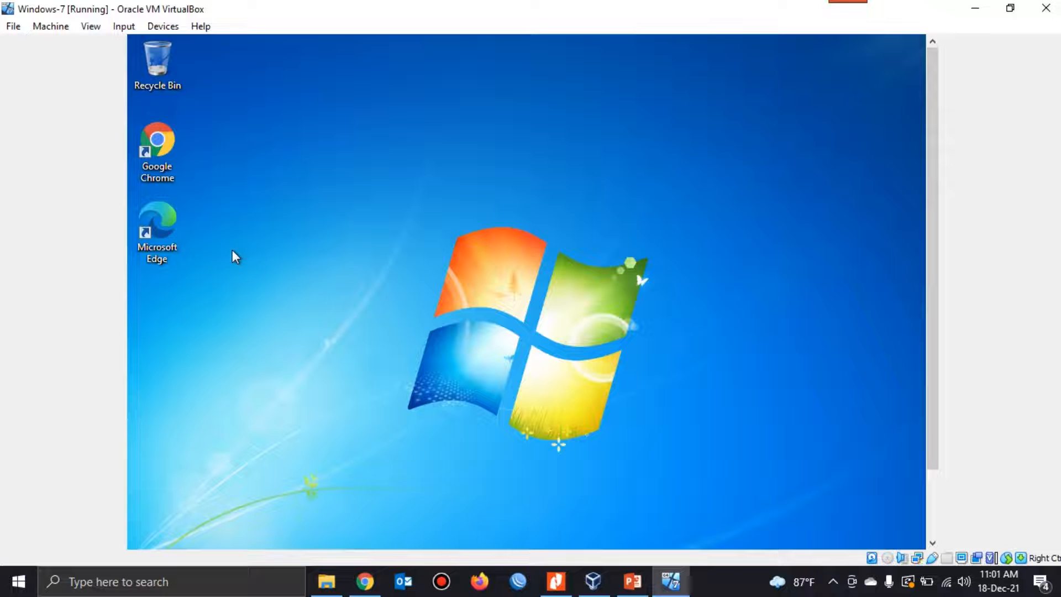
mouse_move(932, 249)
left_mouse_down()
mouse_move(932, 316)
mouse_move(933, 247)
left_mouse_up()
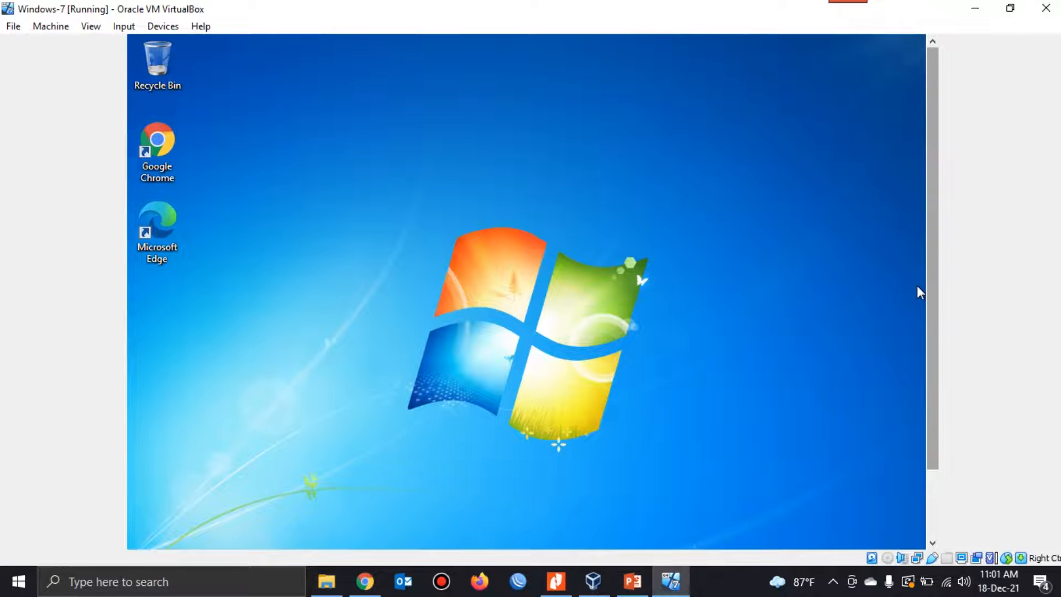
scroll(918, 221, "down", 2)
scroll(917, 217, "down", 1)
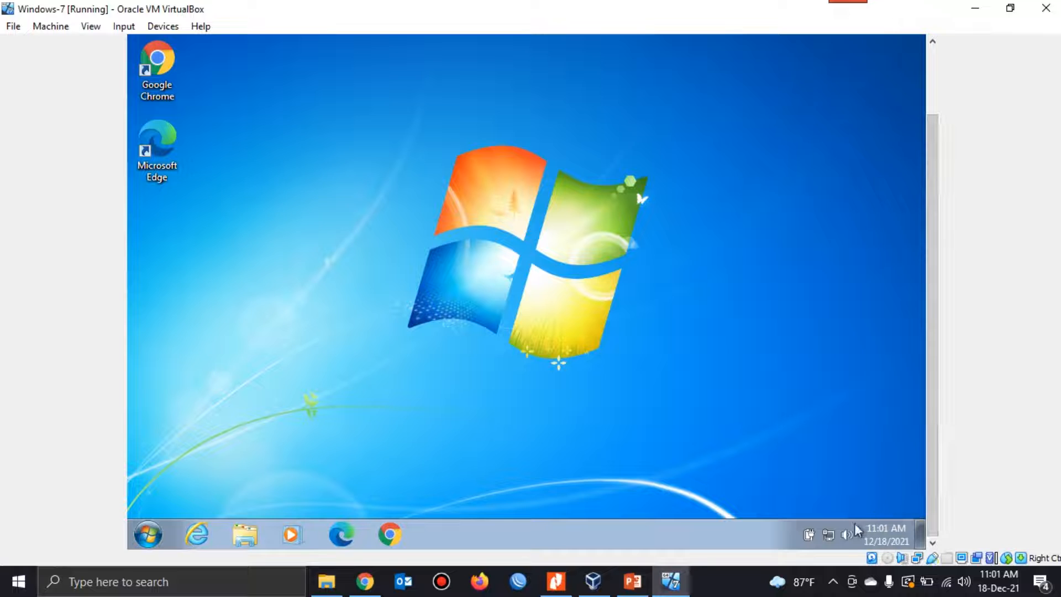
mouse_move(831, 544)
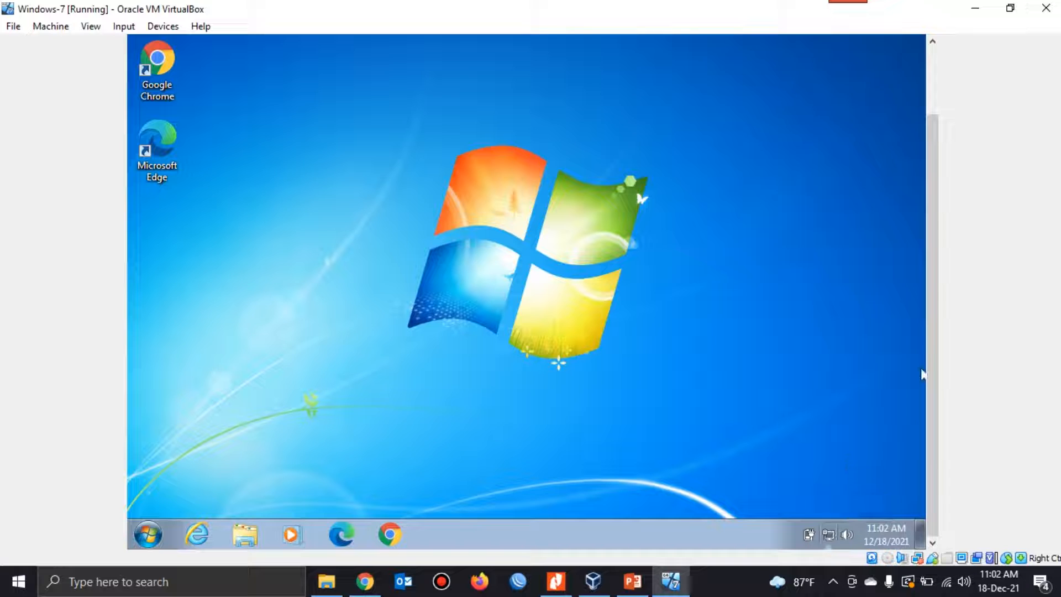
scroll(921, 382, "up", 1)
scroll(920, 384, "up", 5)
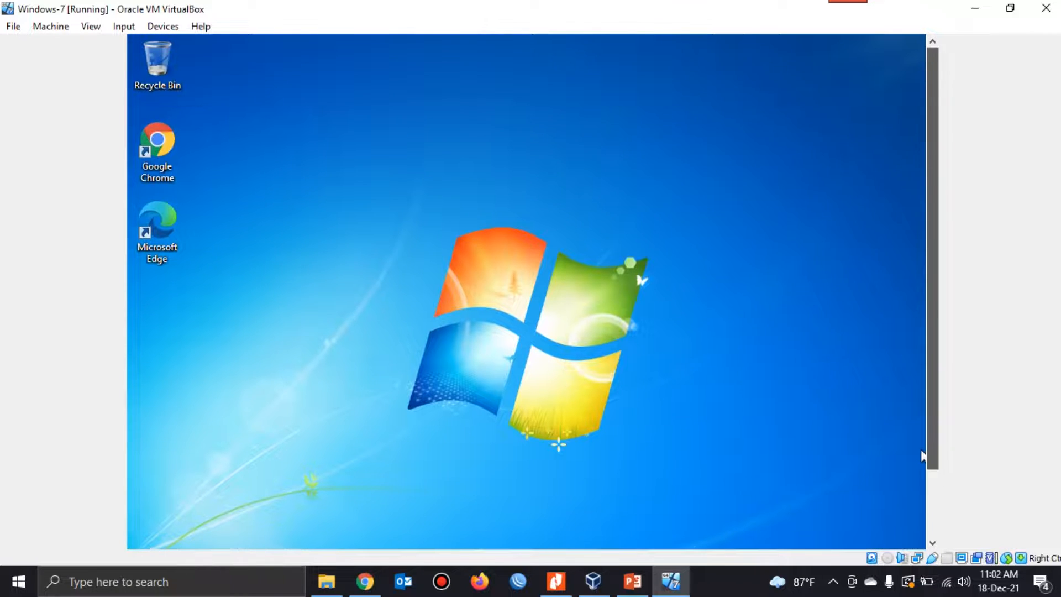
Step: Open Google Chrome in the virtual machine and search the web for "vlc"
double_click(143, 131)
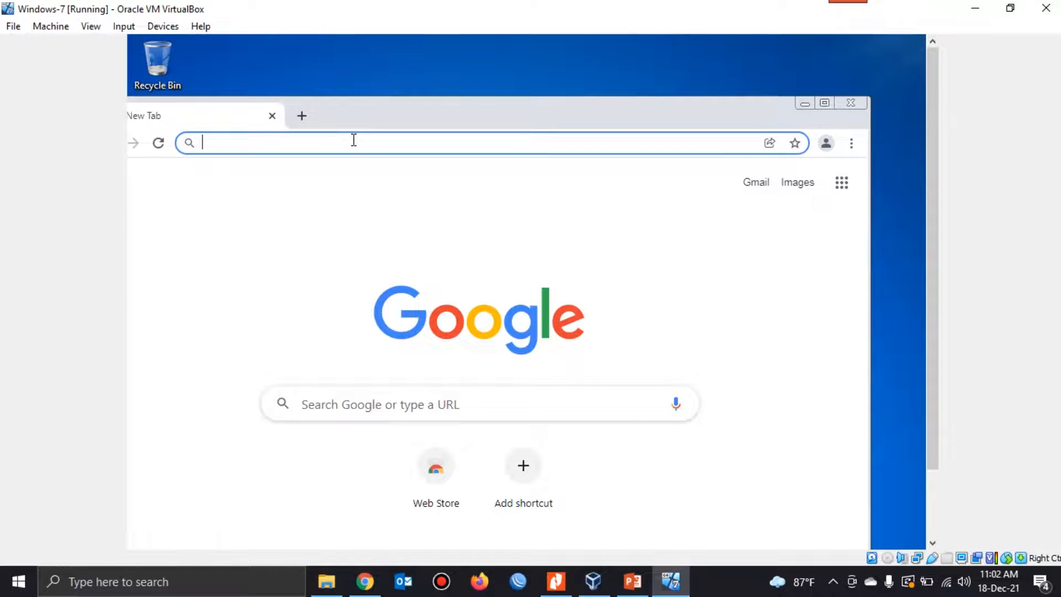
type("vl")
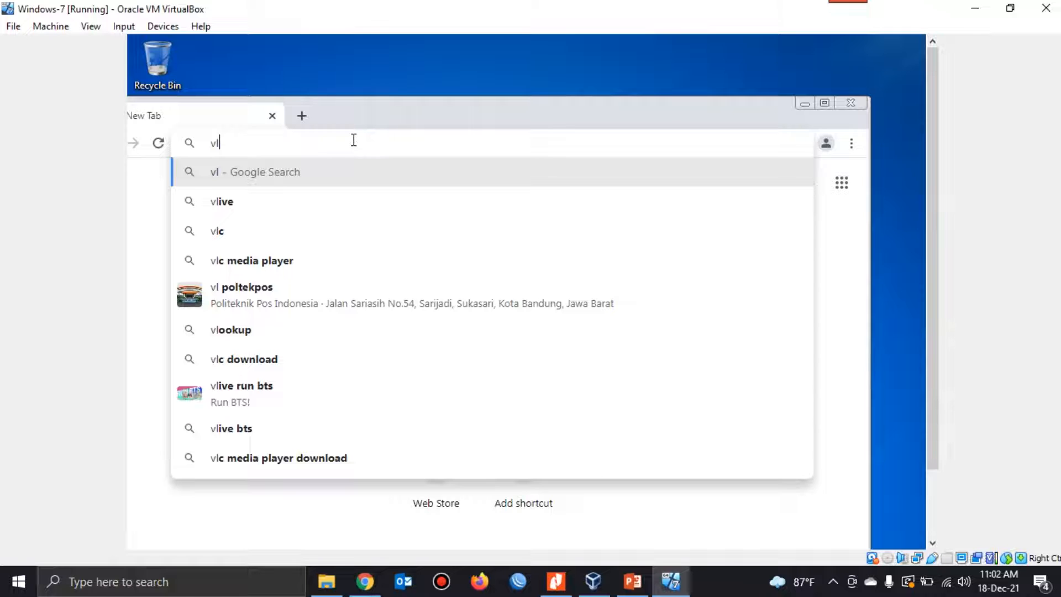
type("c")
key("Return")
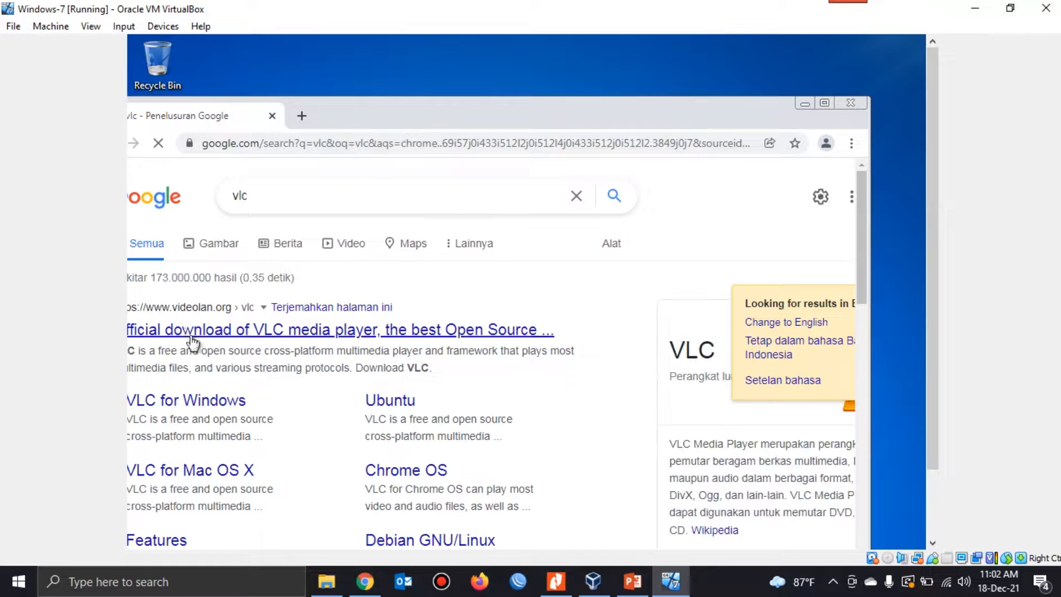
Step: Open the VLC for Windows result from VideoLAN and download the VLC 3.0.16 installer
left_click(197, 409)
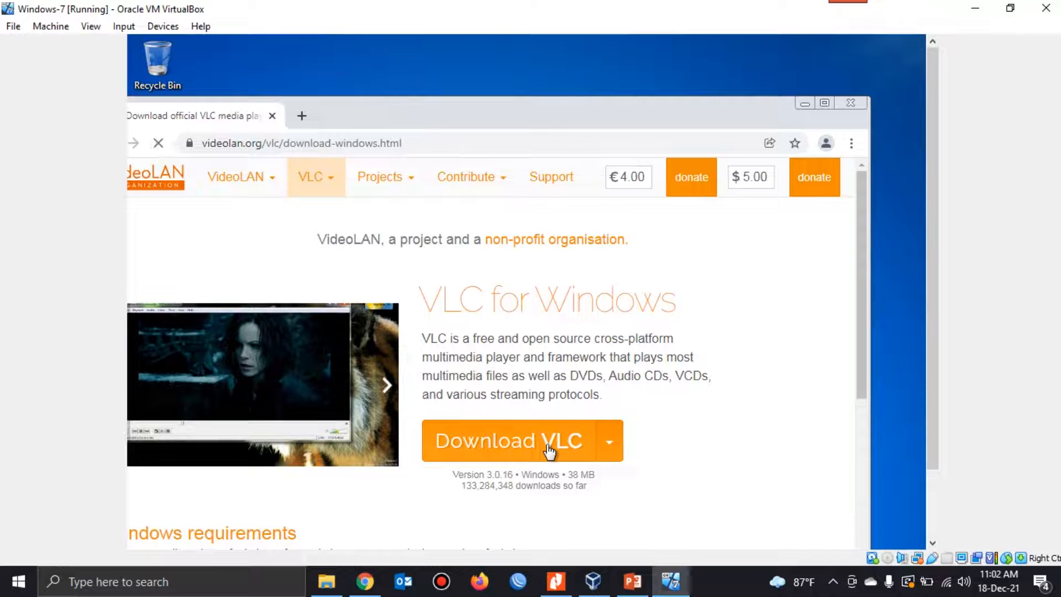
left_click(549, 452)
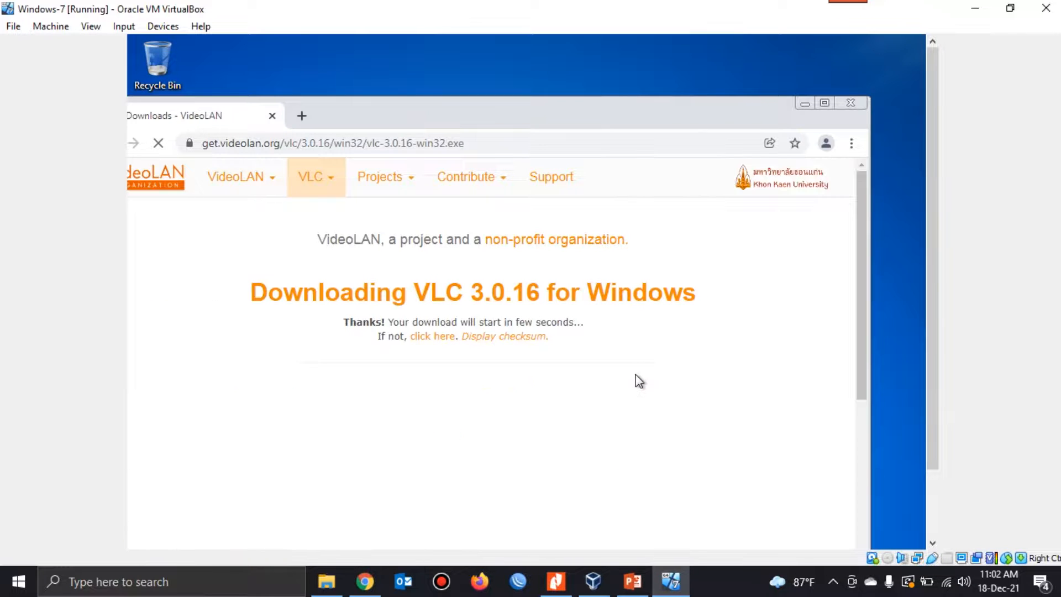
scroll(663, 348, "down", 5)
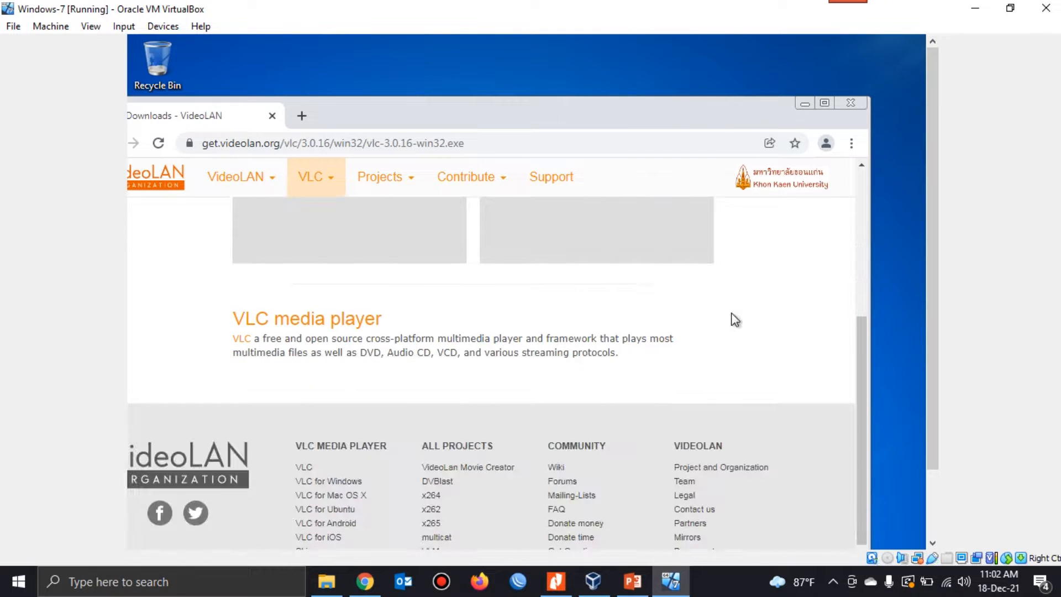
scroll(724, 313, "up", 5)
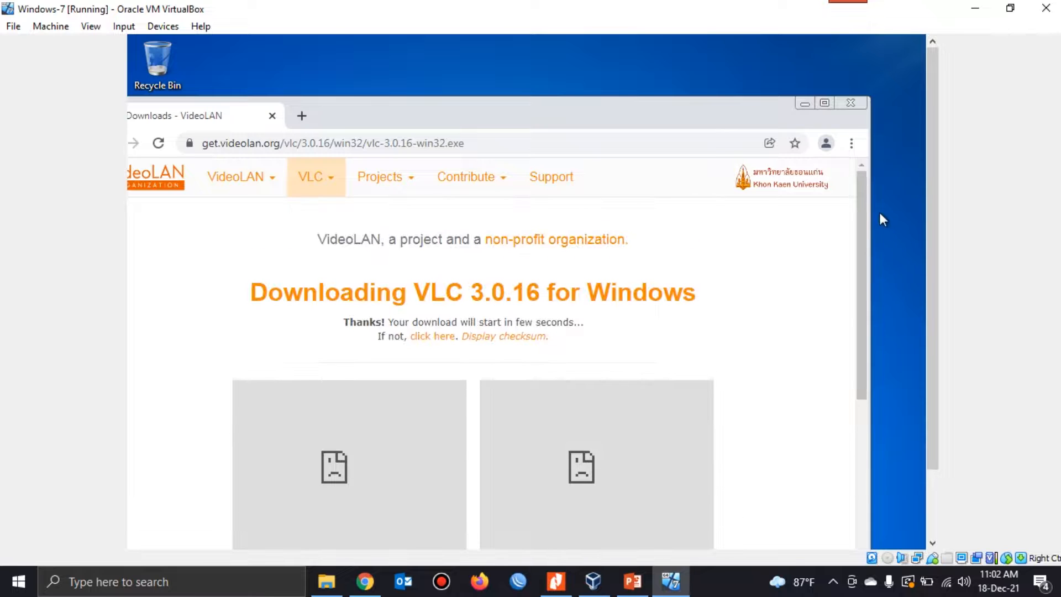
Step: Move the Chrome window higher on the guest desktop and open the full downloads list to check the VLC installer
mouse_move(859, 219)
left_mouse_down()
mouse_move(908, 531)
mouse_move(867, 393)
mouse_move(863, 233)
left_mouse_up()
left_click_drag(688, 101, 760, 52)
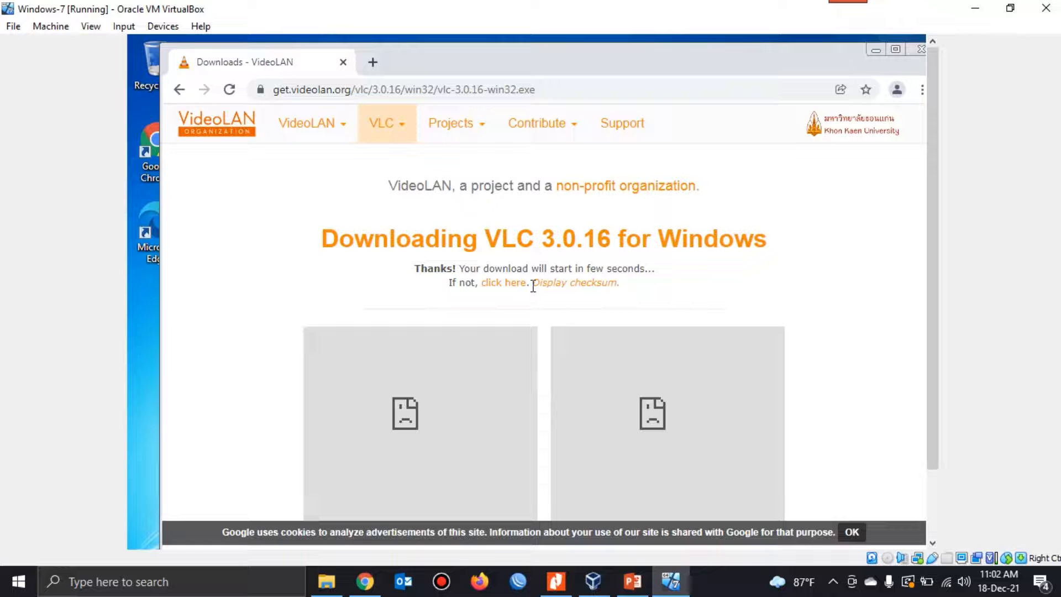
scroll(548, 299, "down", 10)
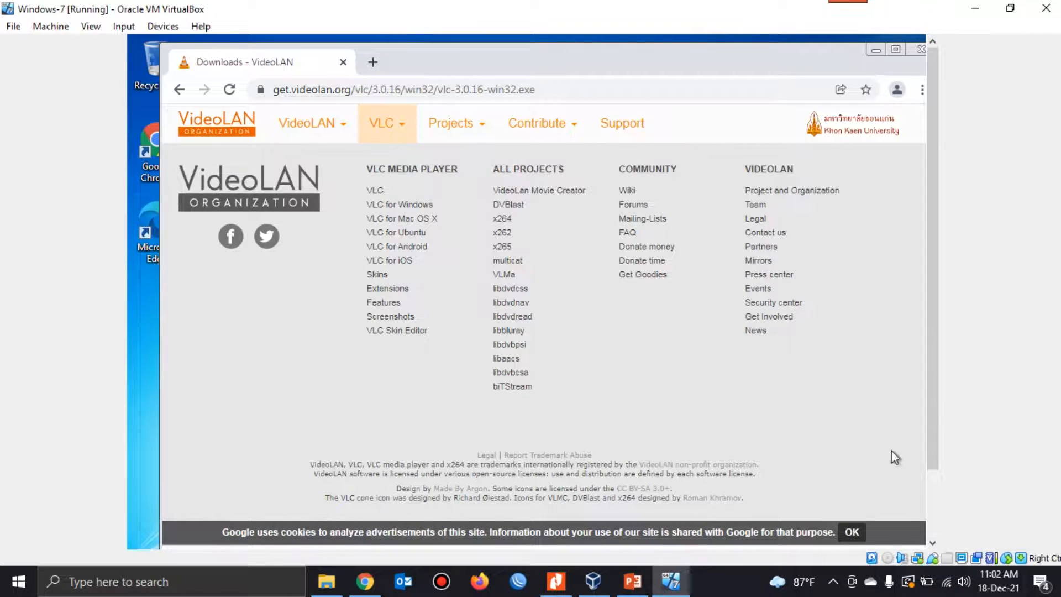
left_click_drag(932, 407, 932, 475)
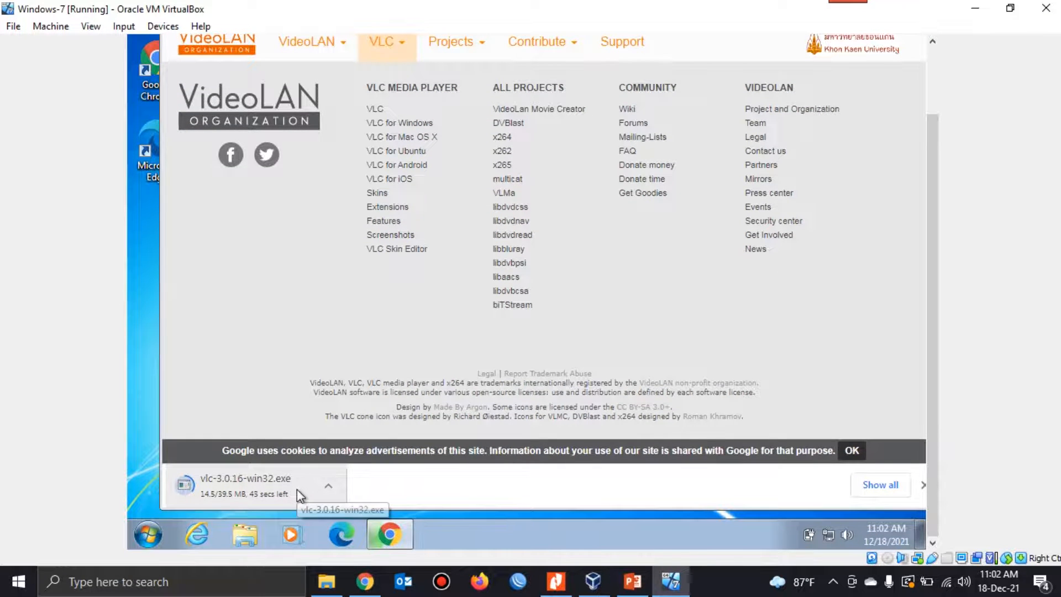
left_click(880, 485)
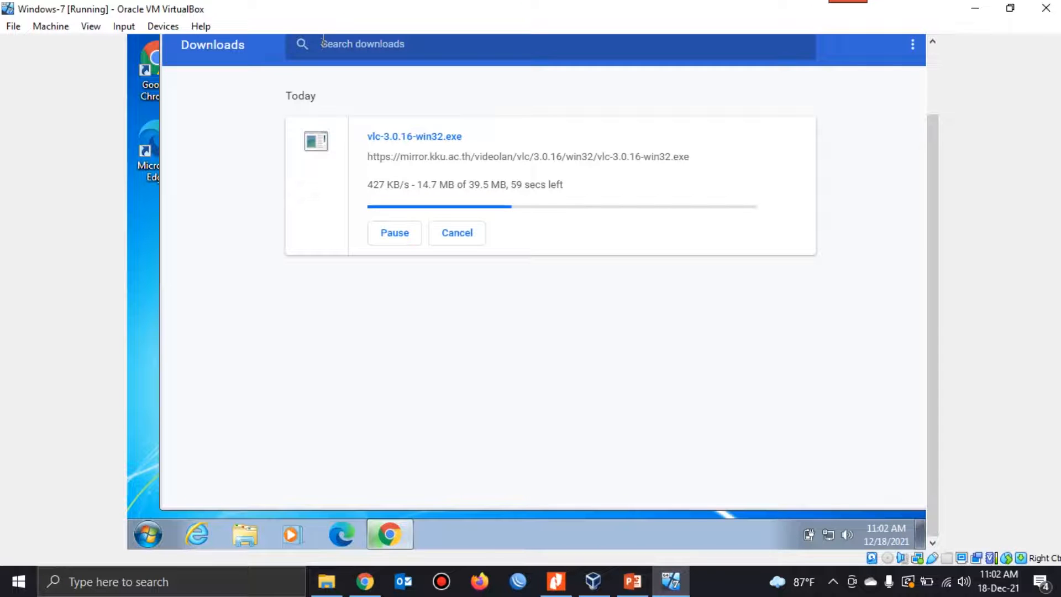
Step: Switch the virtual machine window to full-screen mode and accept the information message
left_click(91, 26)
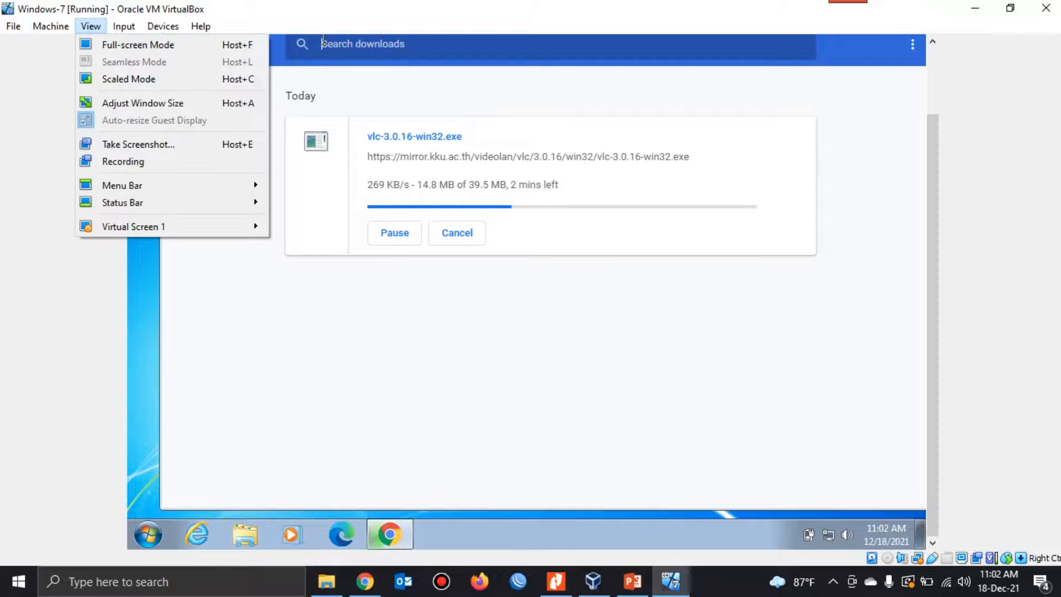
left_click(127, 43)
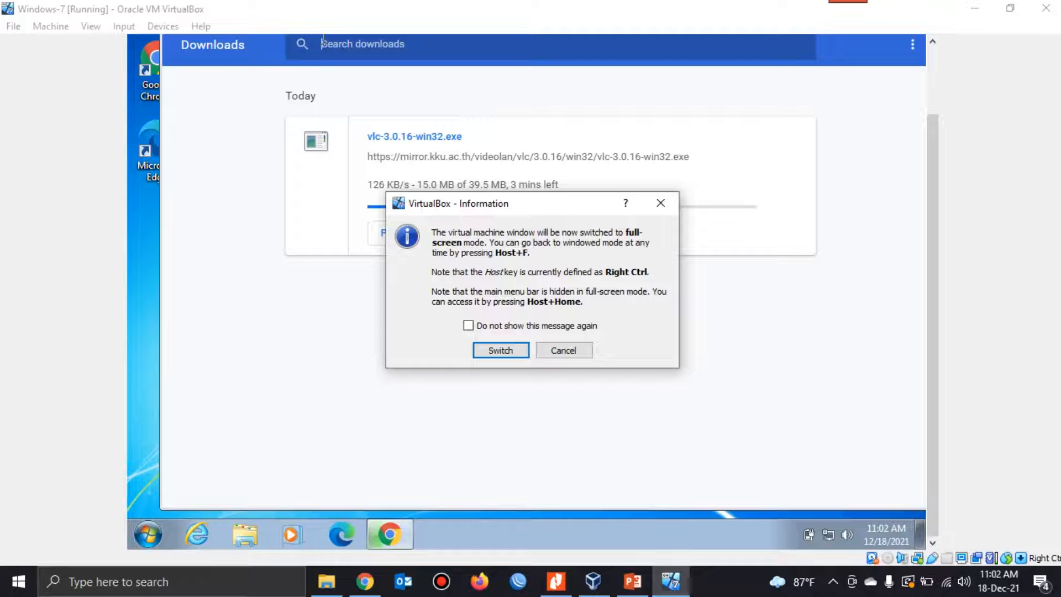
key("Return")
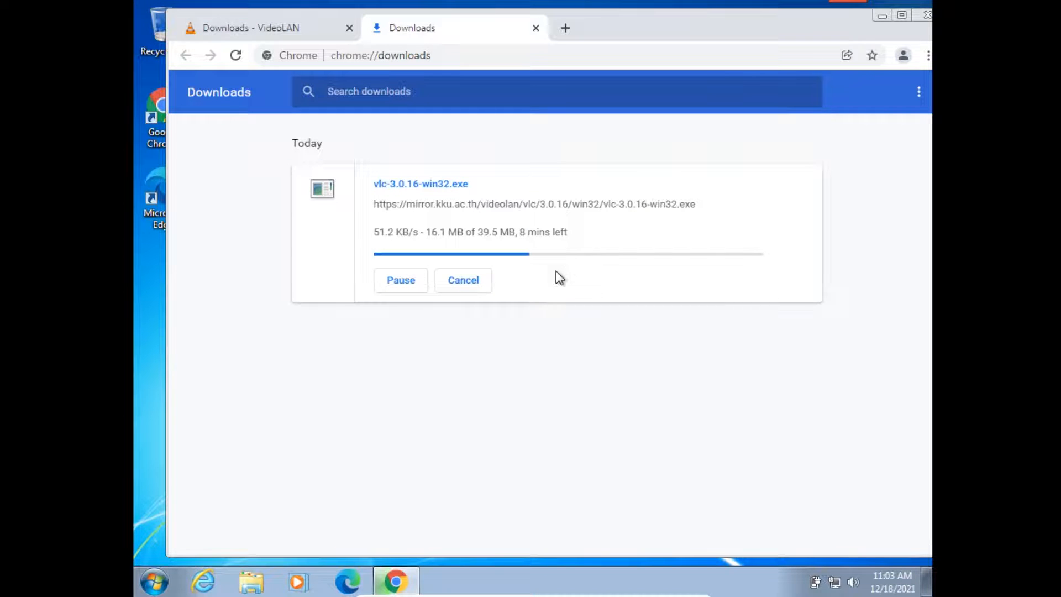
Step: Open Computer in the guest's file explorer, examine the contents of Local Disk (C:), and return to the drive overview
left_click(265, 583)
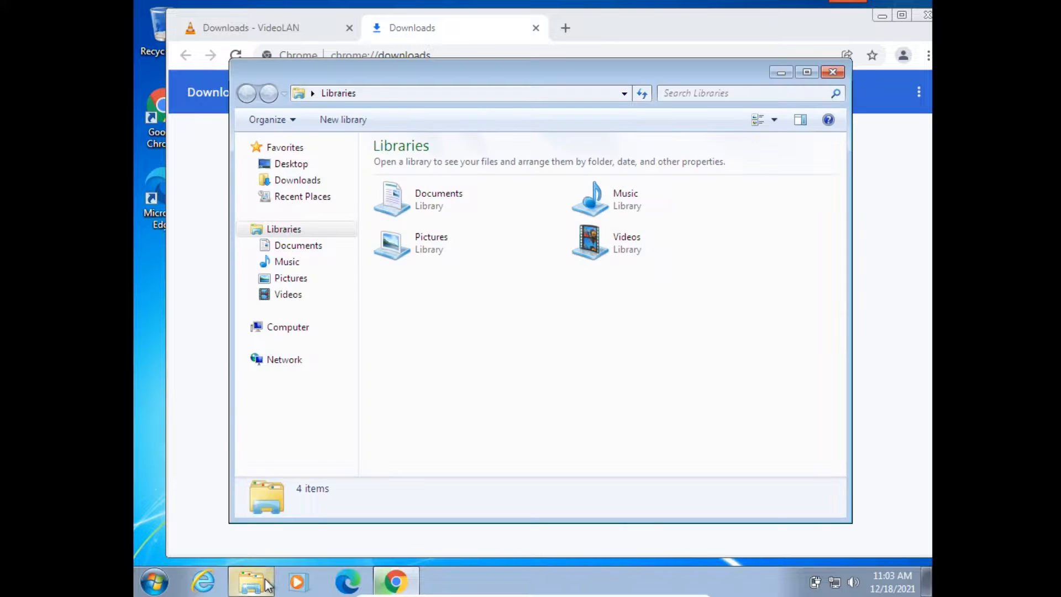
left_click(289, 338)
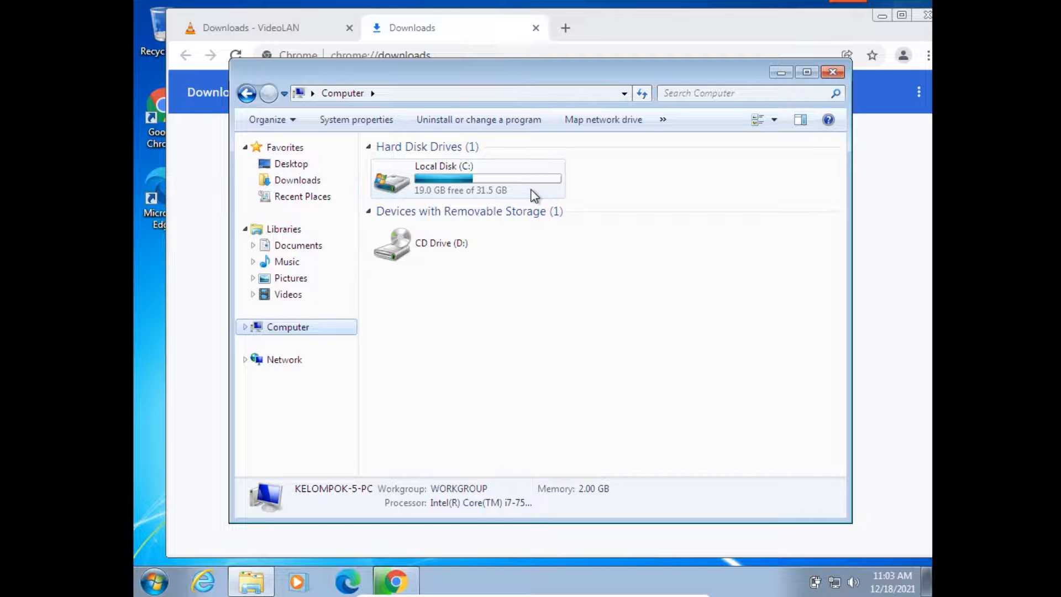
double_click(461, 187)
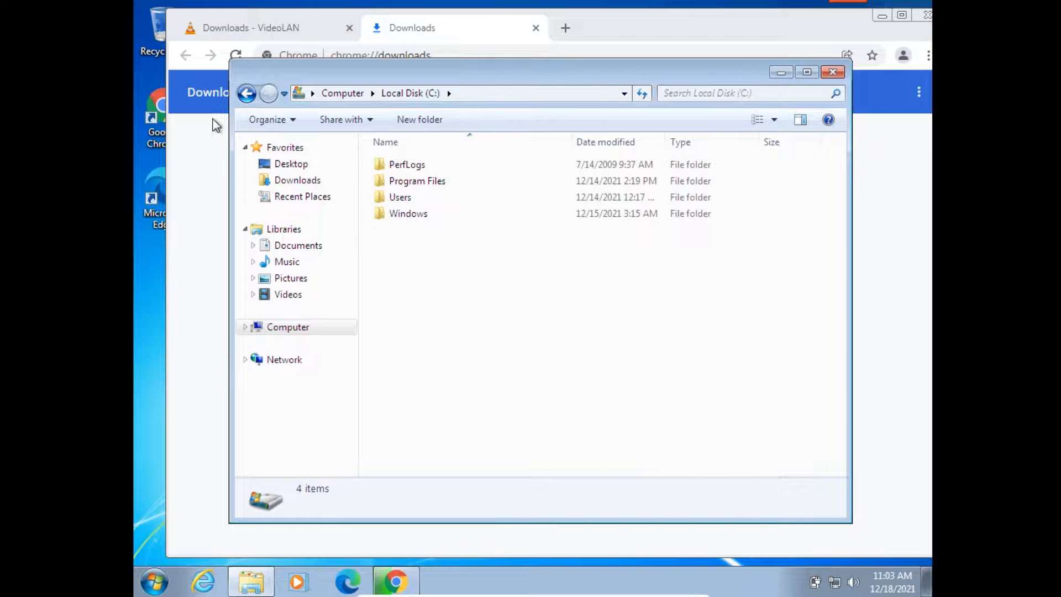
left_click(254, 96)
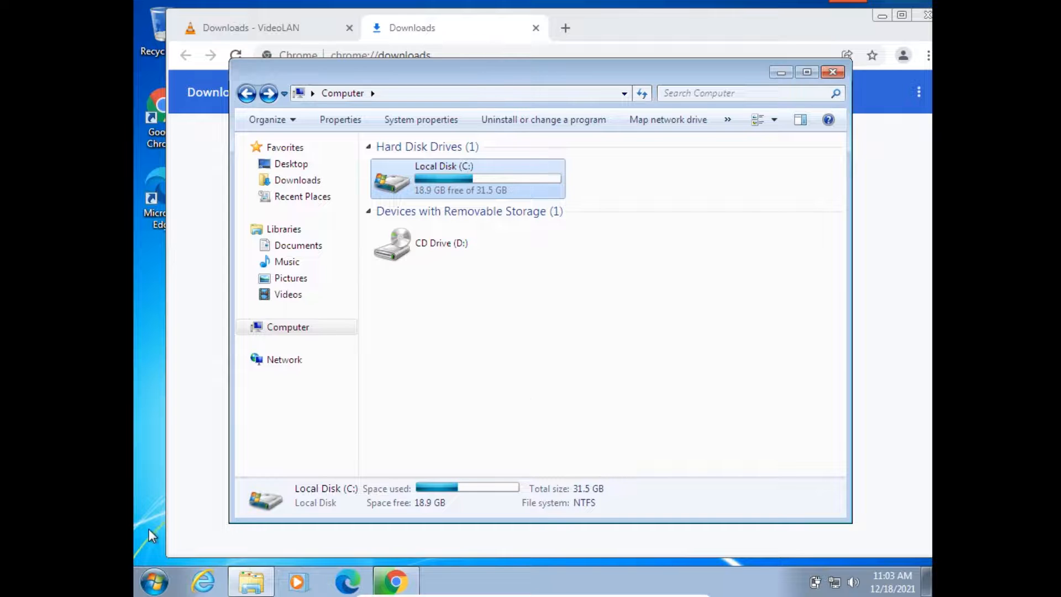
Step: Search the guest for "contr", open Control Panel to examine its categories, and close it
left_click(152, 589)
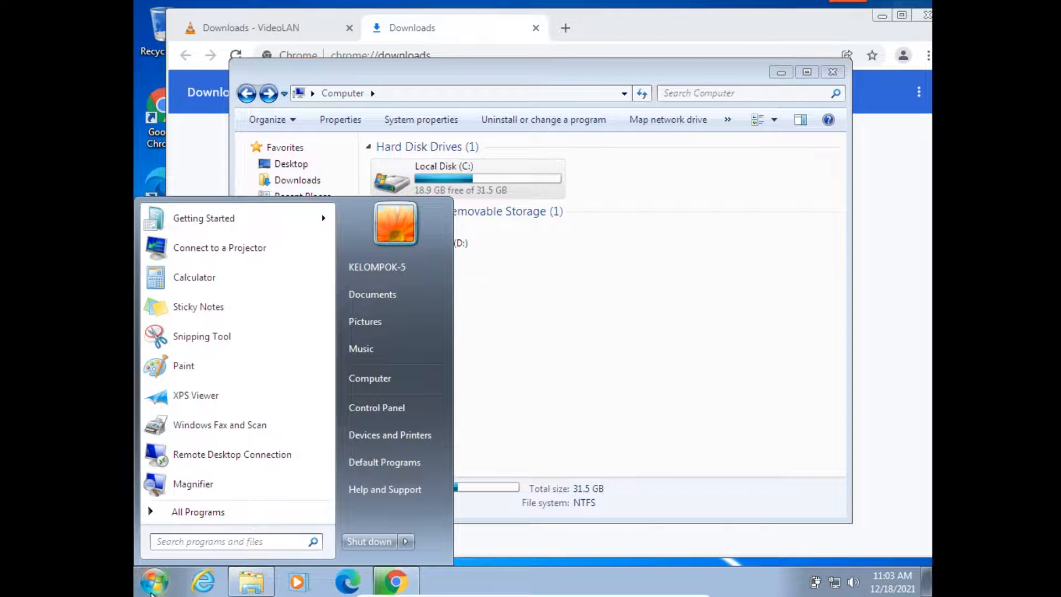
type("contr")
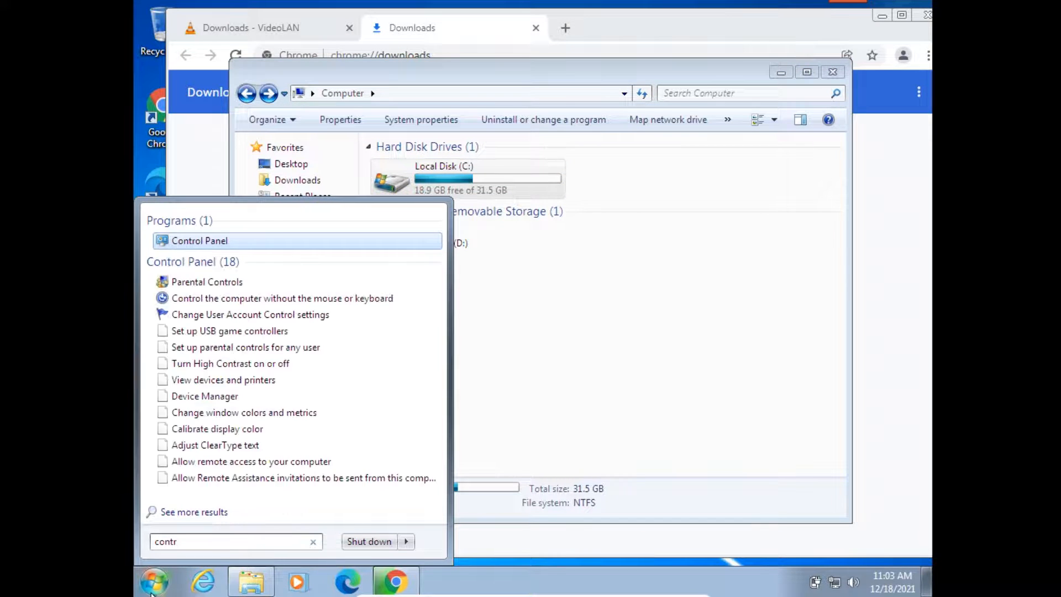
left_click(245, 243)
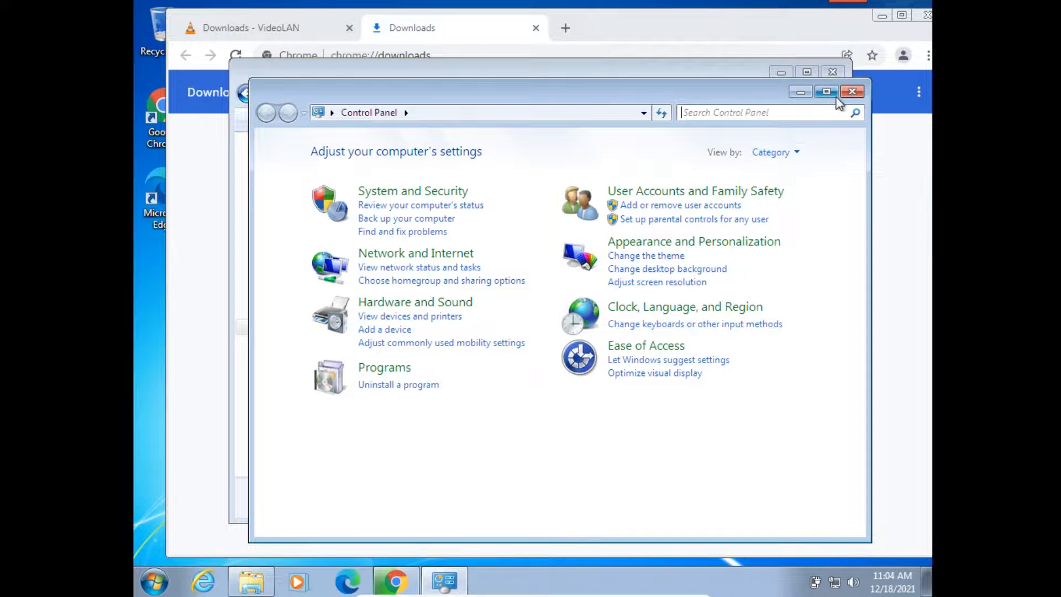
left_click(851, 92)
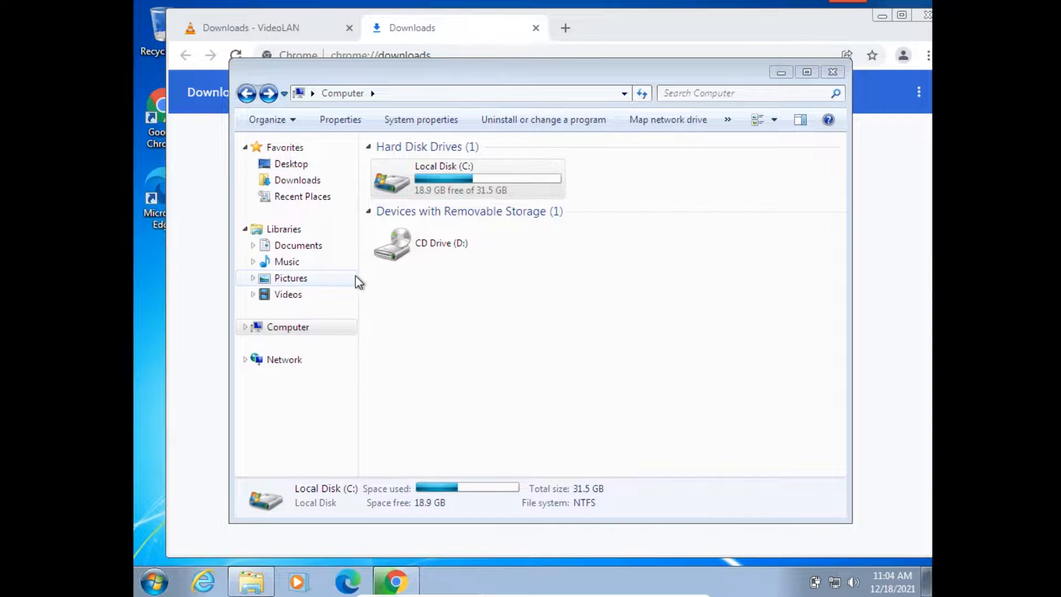
Step: Open Disk Management through the Manage command for Computer and try to shrink the C: volume
right_click(277, 335)
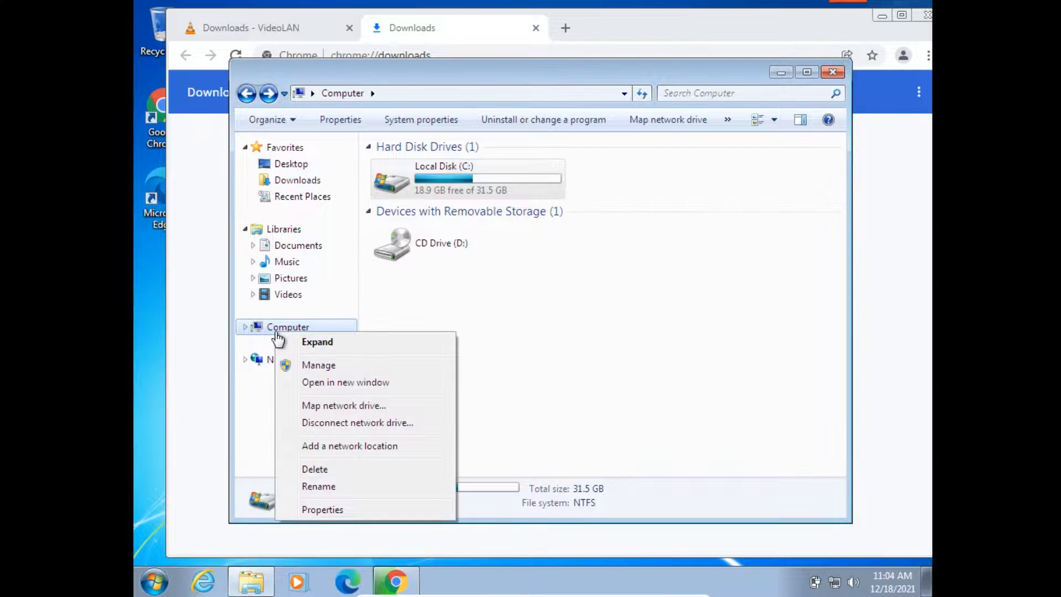
left_click(303, 365)
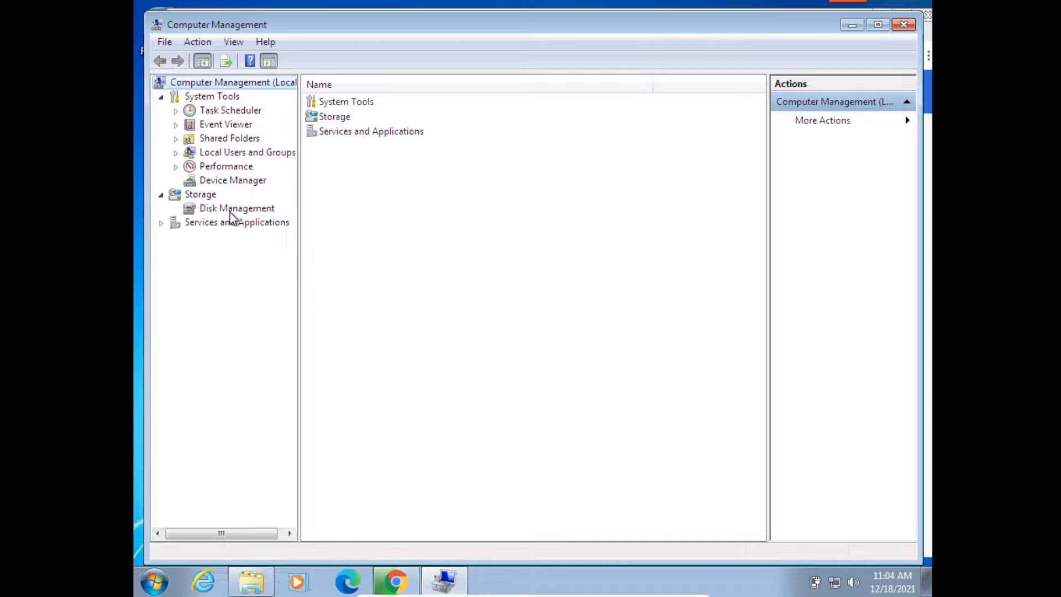
left_click(232, 208)
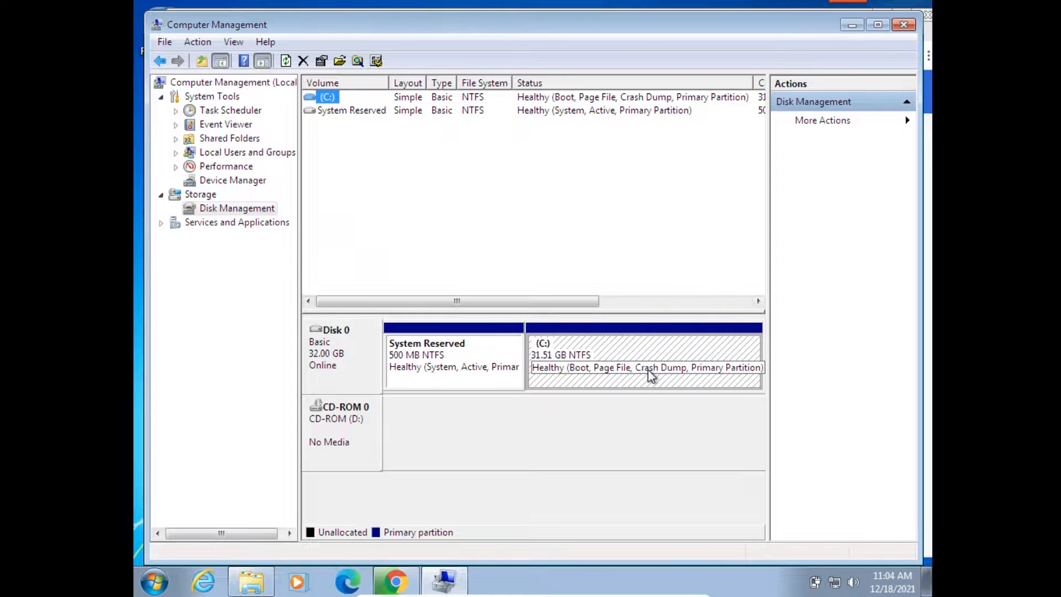
right_click(606, 352)
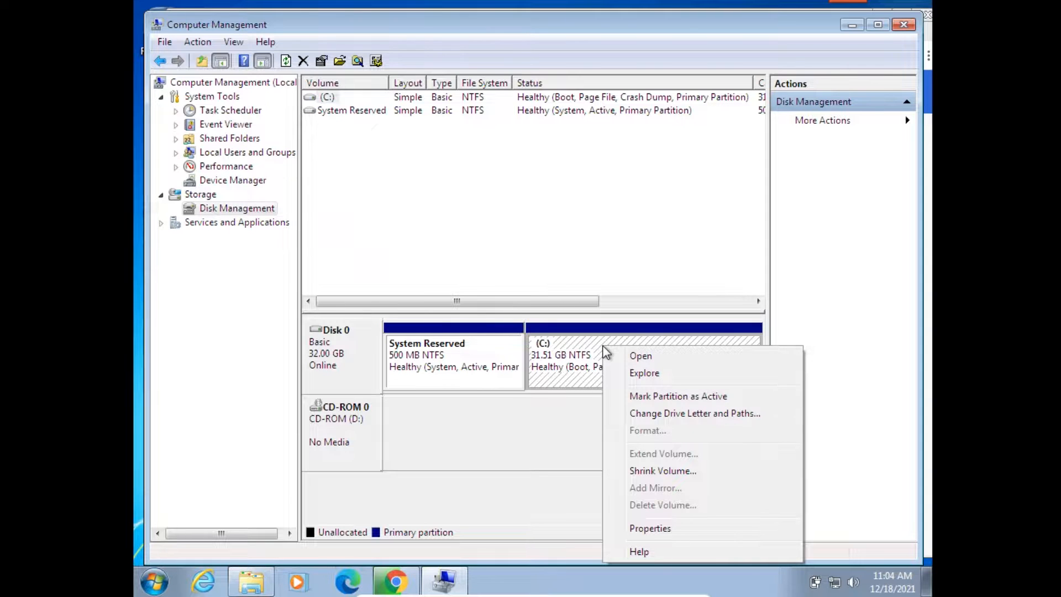
left_click(710, 476)
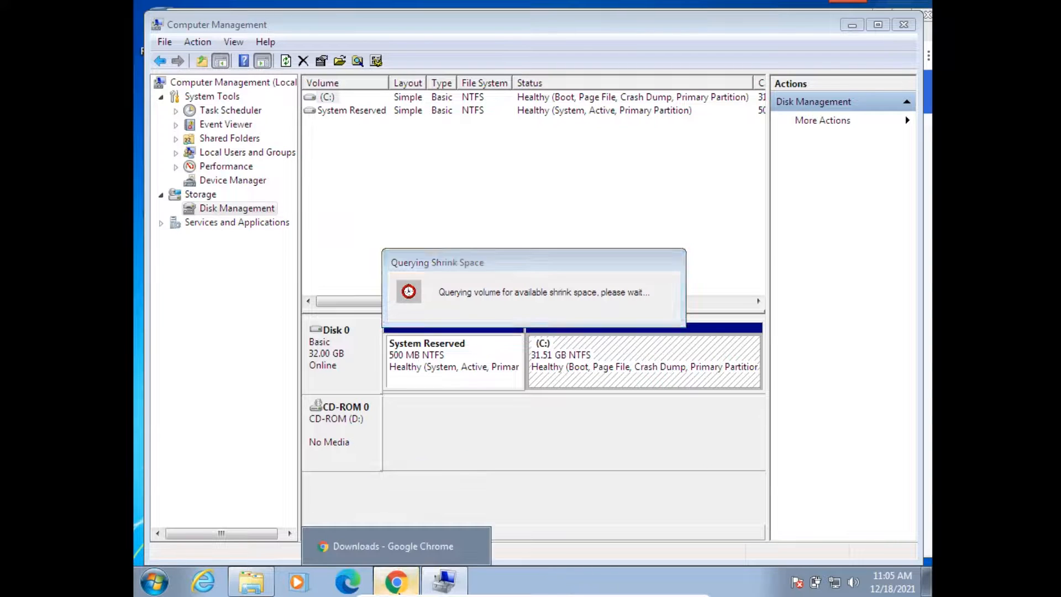
Step: Show the downloaded vlc-3.0.16-win32 installer in its folder, launch it and allow it to make changes to the computer
left_click(396, 582)
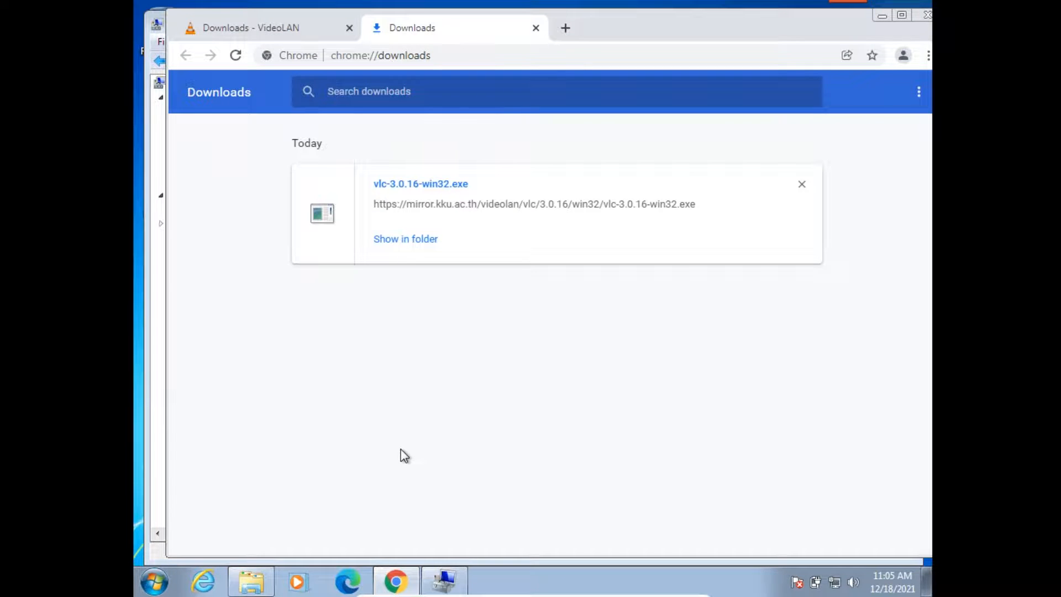
left_click(419, 243)
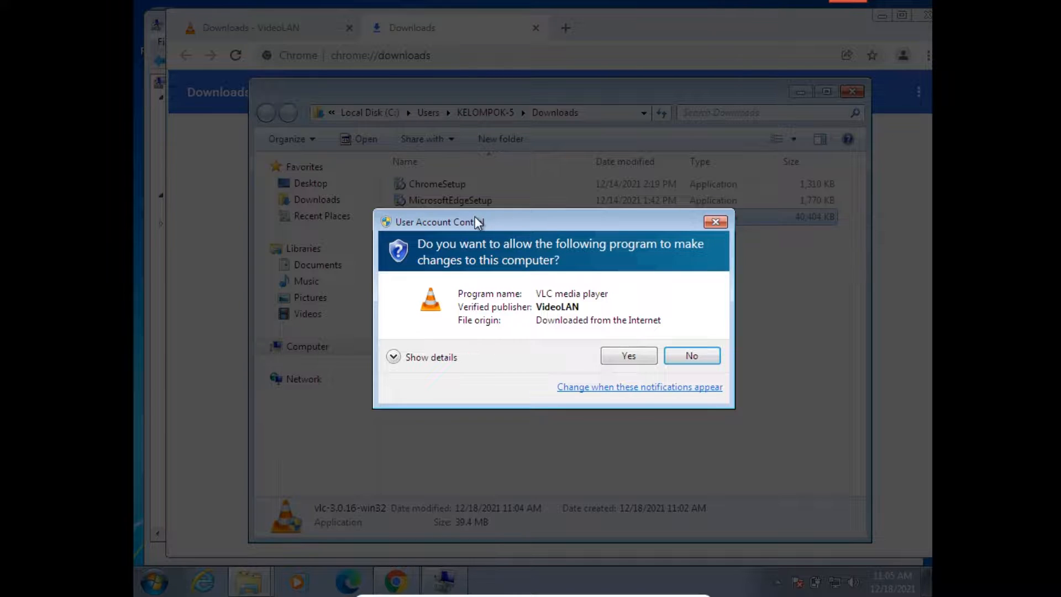
left_click(628, 360)
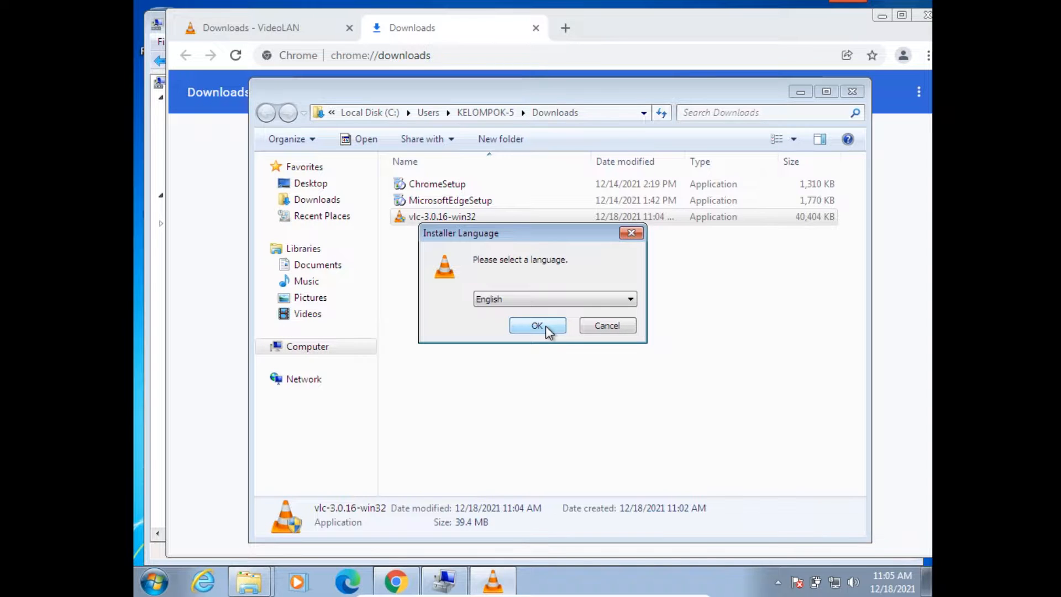
Step: Choose English, accept the default VLC setup options and install it into C:\Program Files\VideoLAN\VLC
left_click(536, 325)
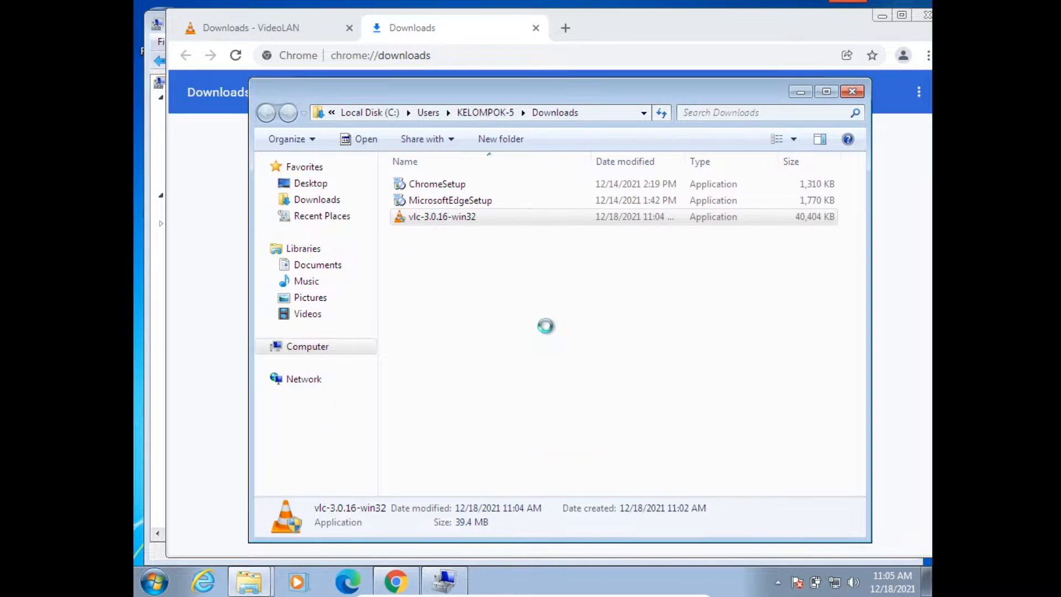
left_click(616, 419)
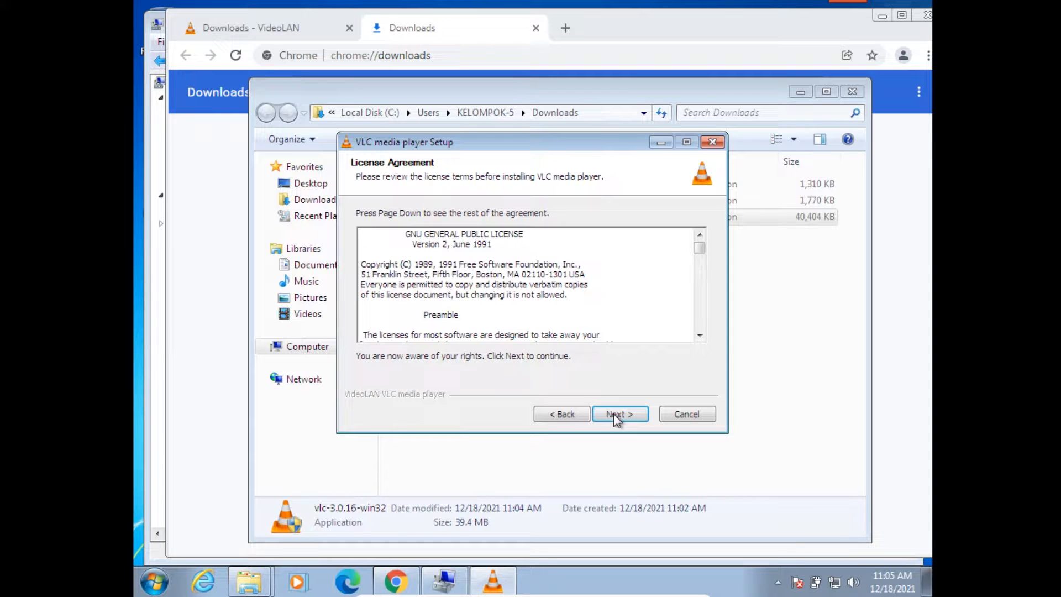
left_click(616, 420)
left_click(617, 419)
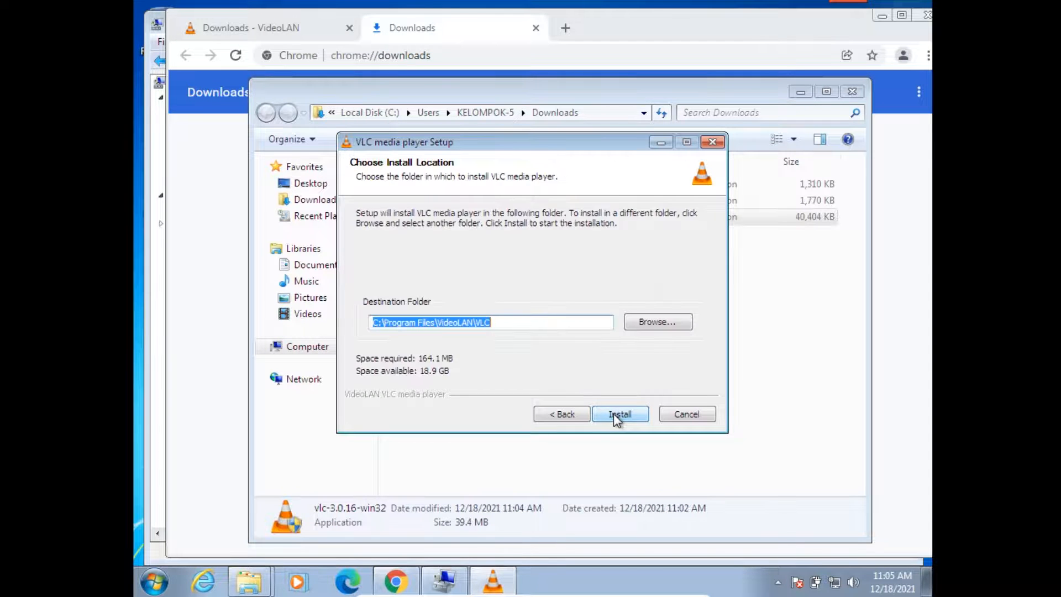
left_click(617, 419)
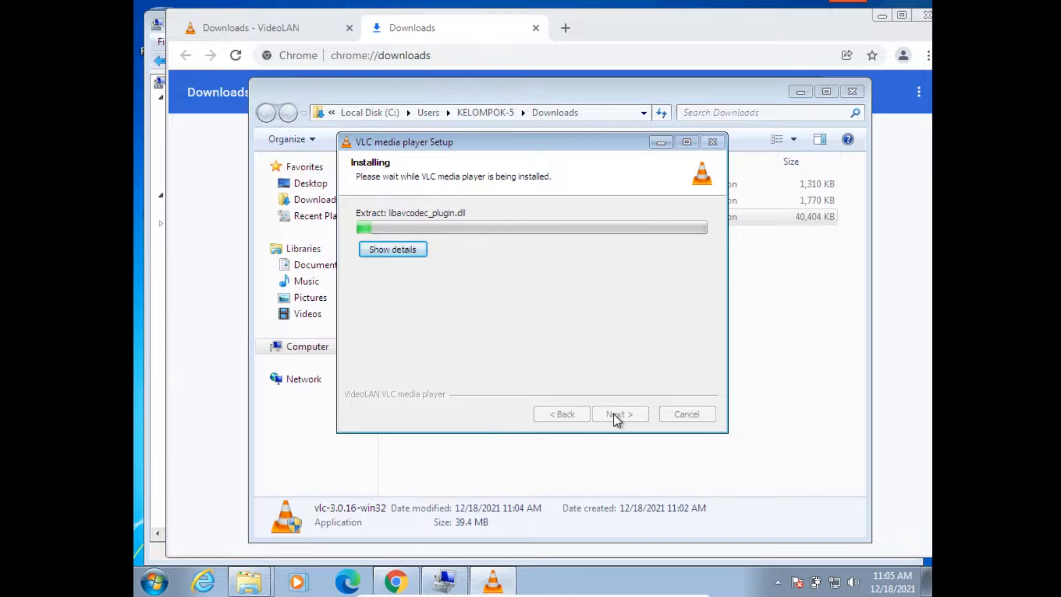
Step: Check the progress of the shrink query in Computer Management and minimise its window
left_click(441, 583)
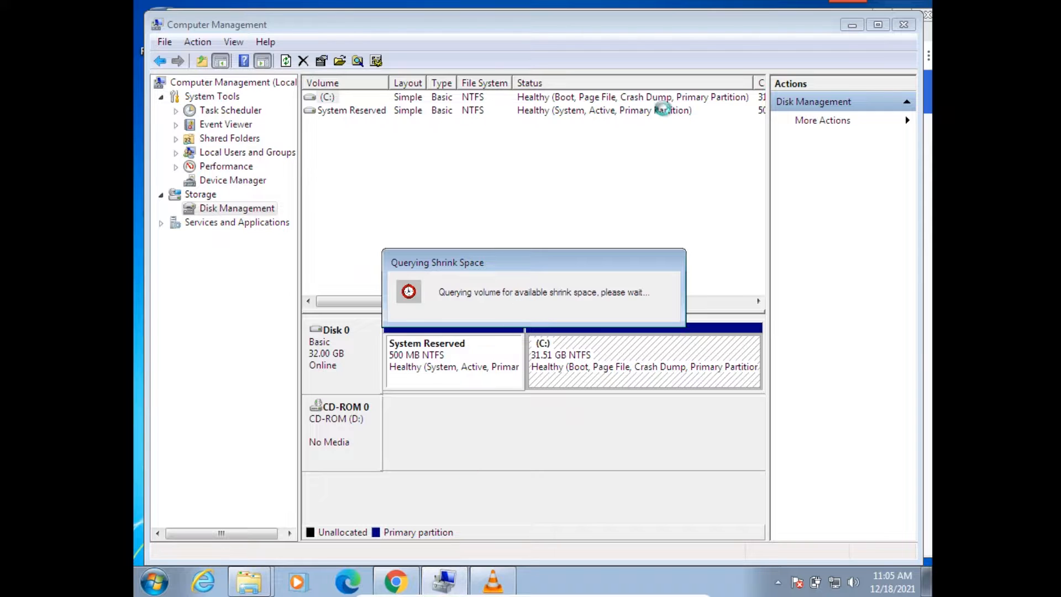
mouse_move(861, 5)
left_click(850, 26)
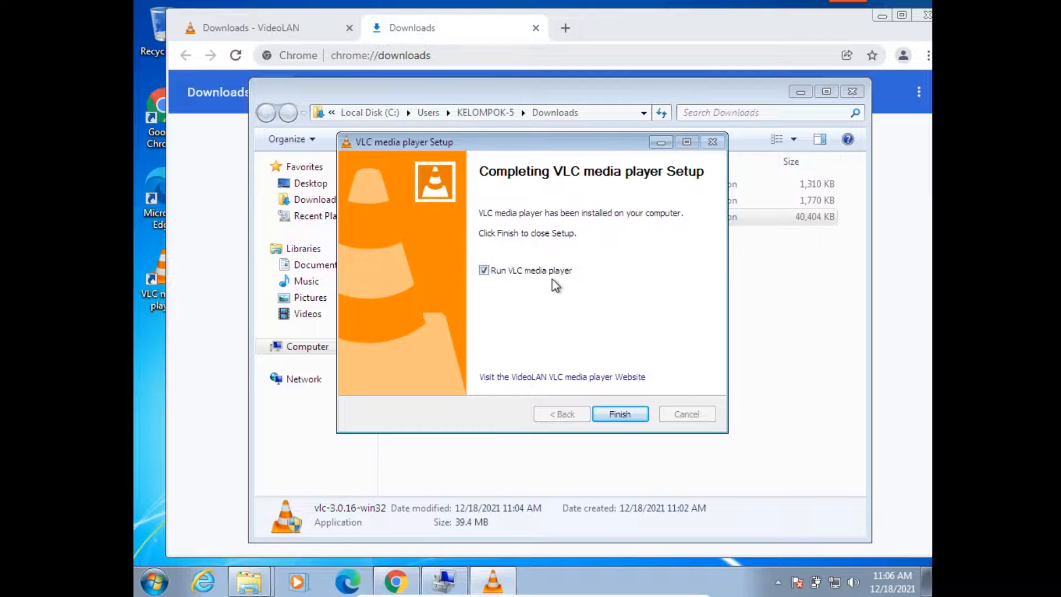
Step: Finish VLC setup without running the player, and close the Downloads folder, Chrome and Computer windows
left_click(540, 272)
left_click(617, 415)
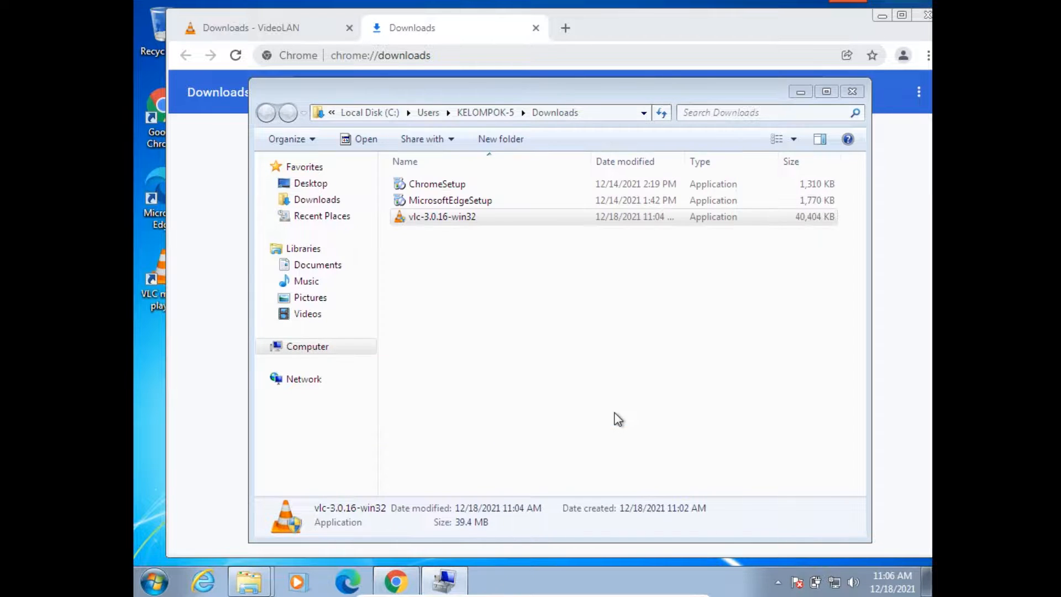
left_click(852, 91)
left_click(926, 15)
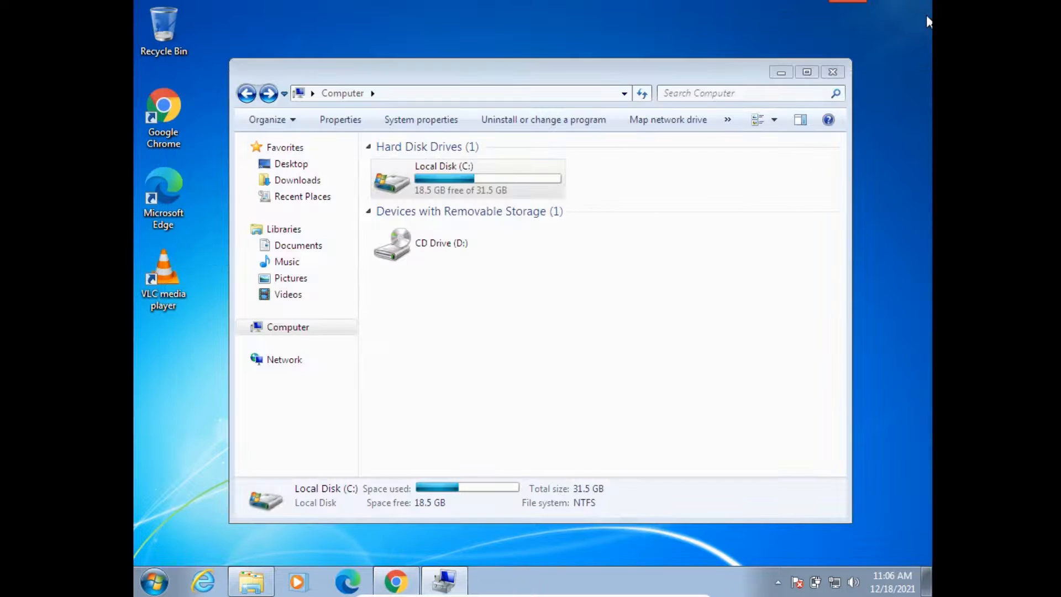
left_click(833, 72)
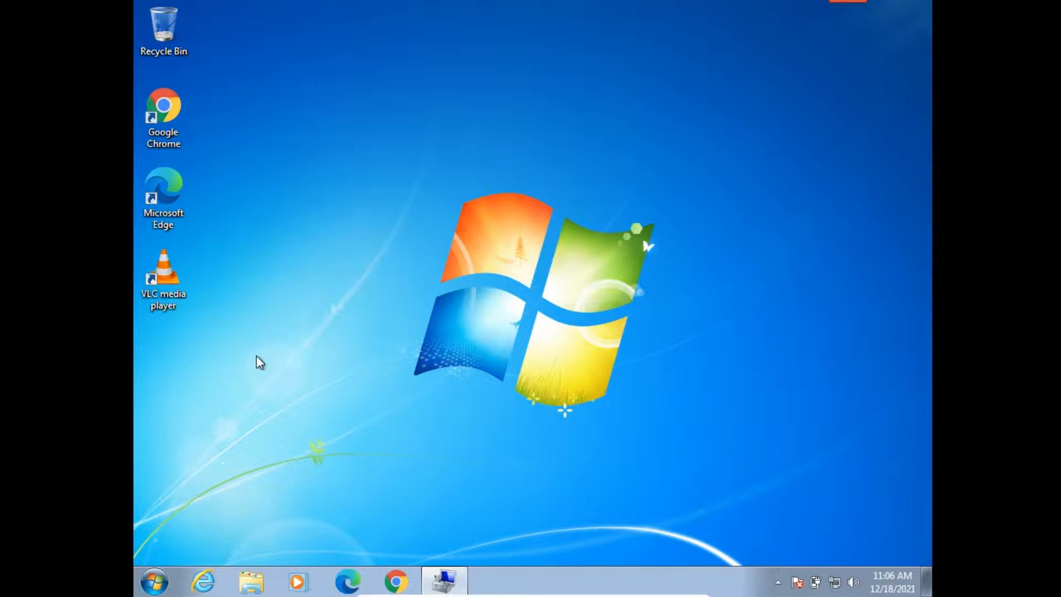
Step: Check the shrink query in Computer Management again, dismiss the Windows update notification and minimise the window
left_click(389, 587)
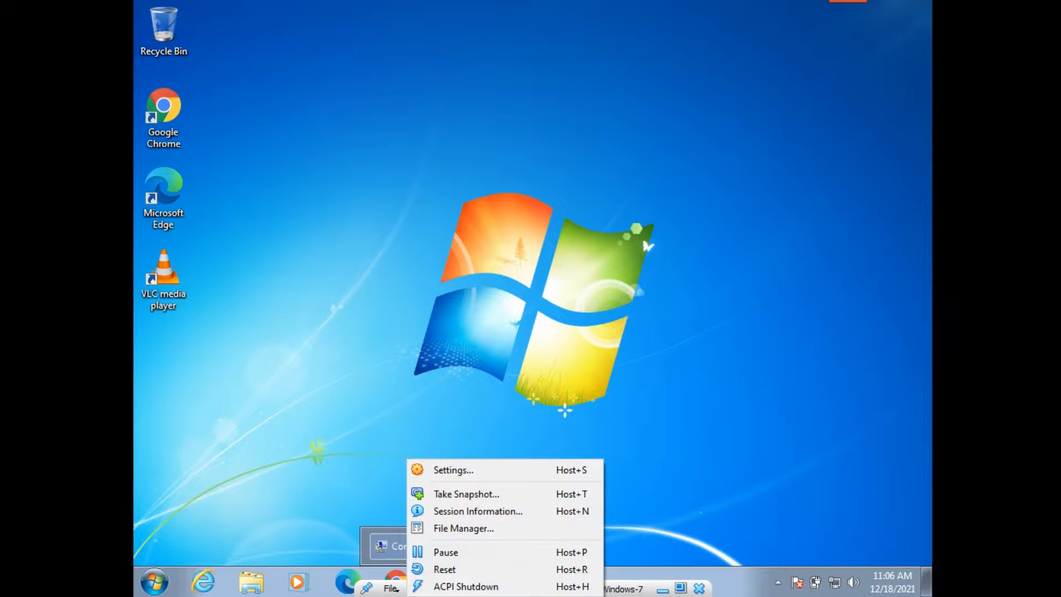
left_click(389, 587)
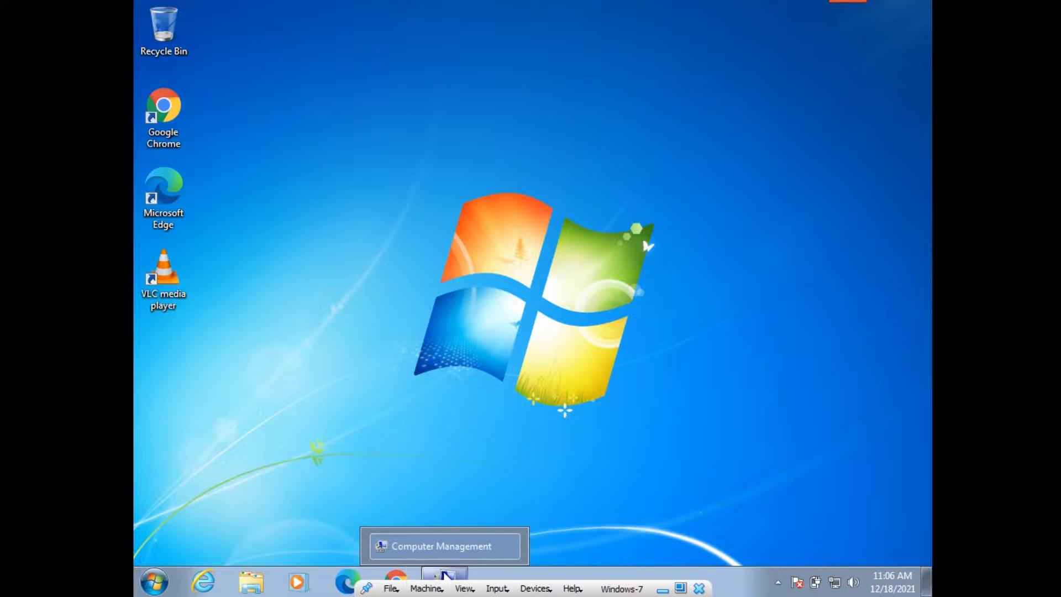
left_click(442, 580)
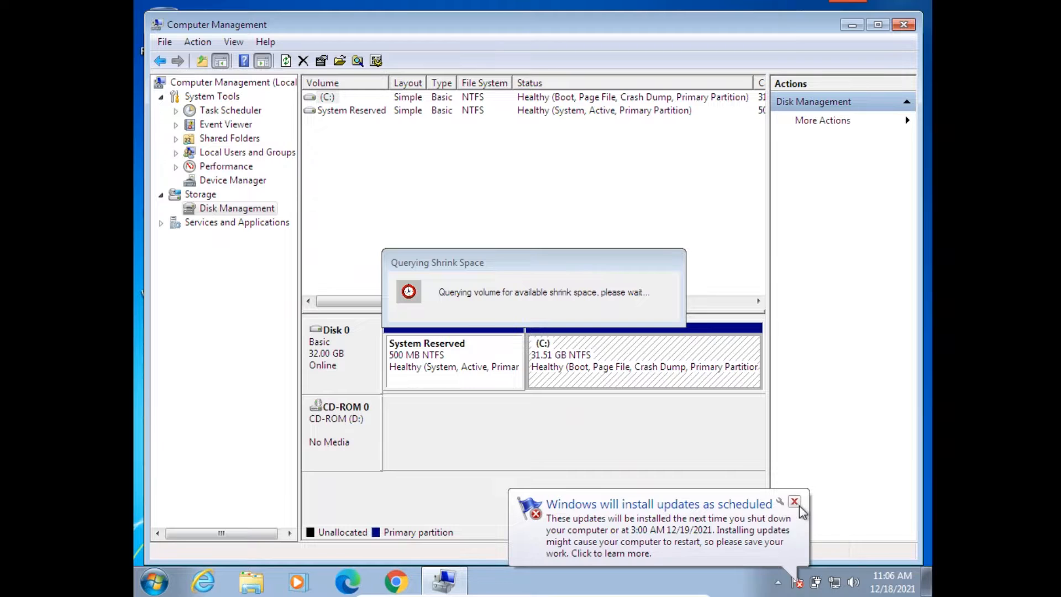
left_click(796, 501)
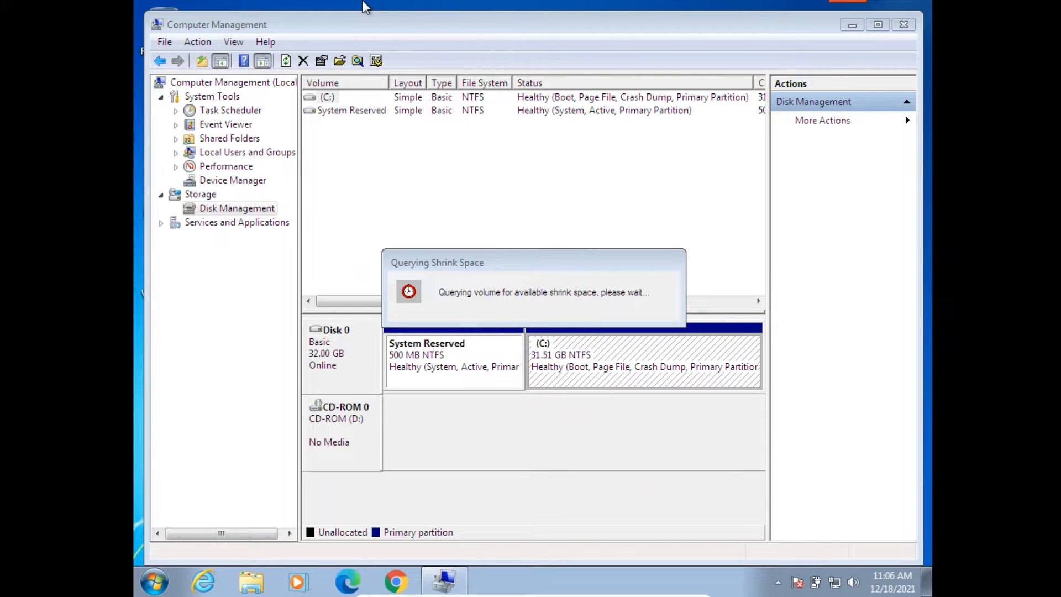
left_click(845, 26)
Step: Refresh the guest desktop, and restore Computer Management to close it and abandon the shrink query
right_click(518, 143)
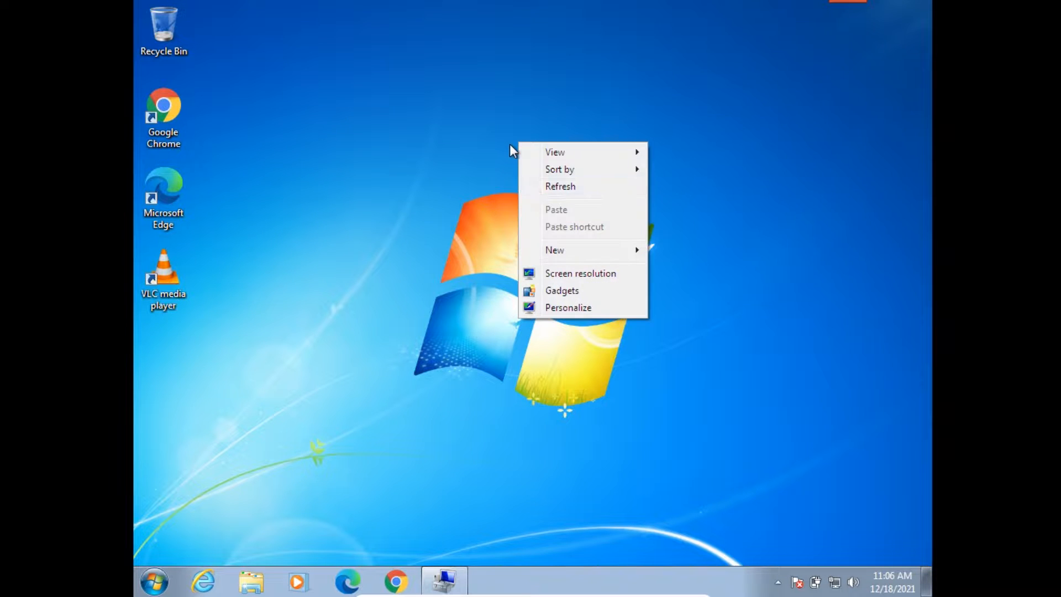
left_click(569, 187)
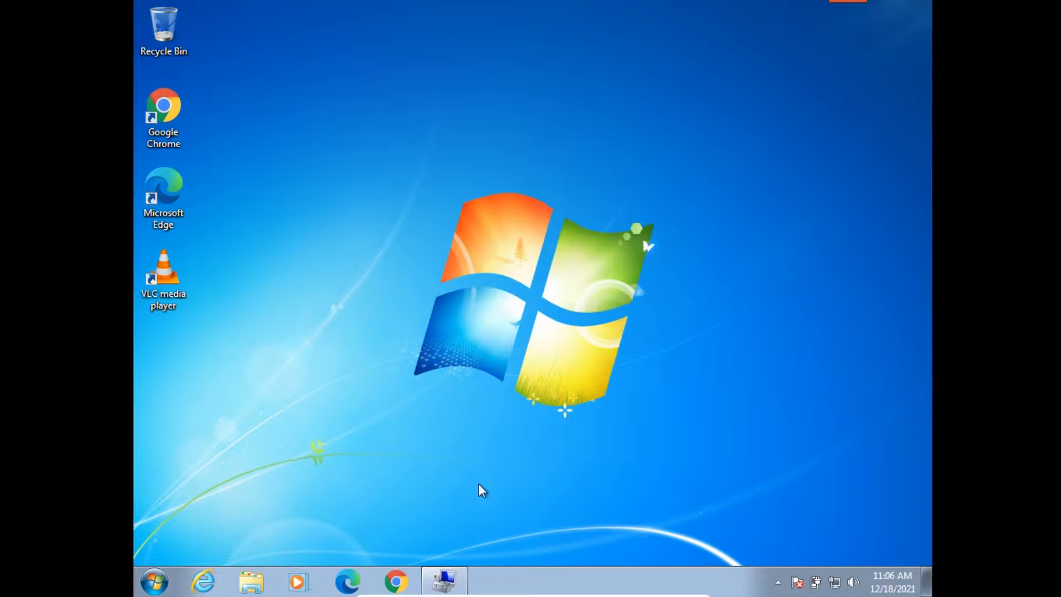
left_click(451, 584)
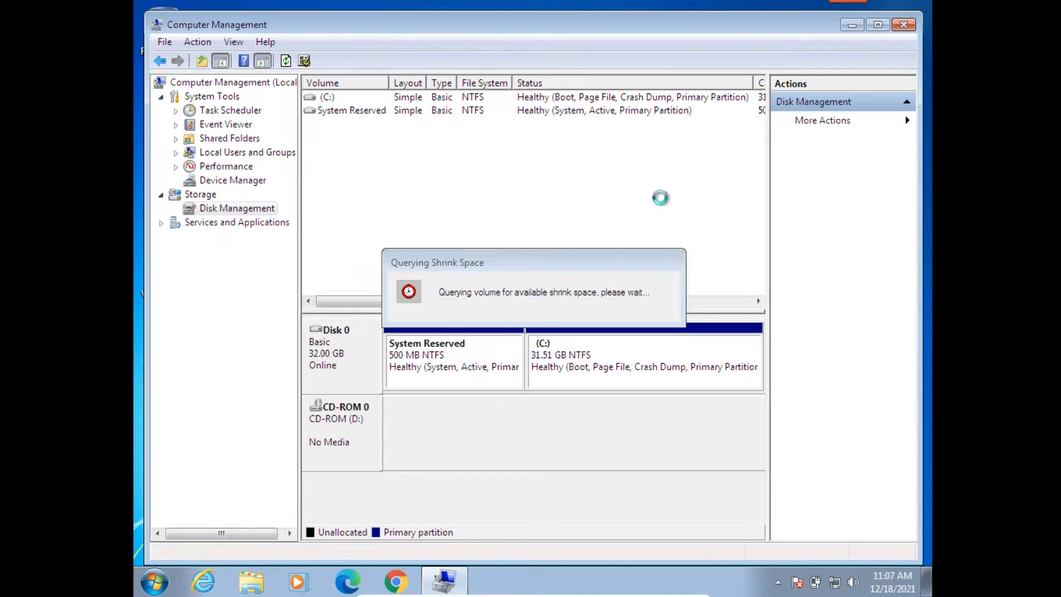
left_click(903, 25)
Step: Refresh the guest desktop twice
right_click(407, 303)
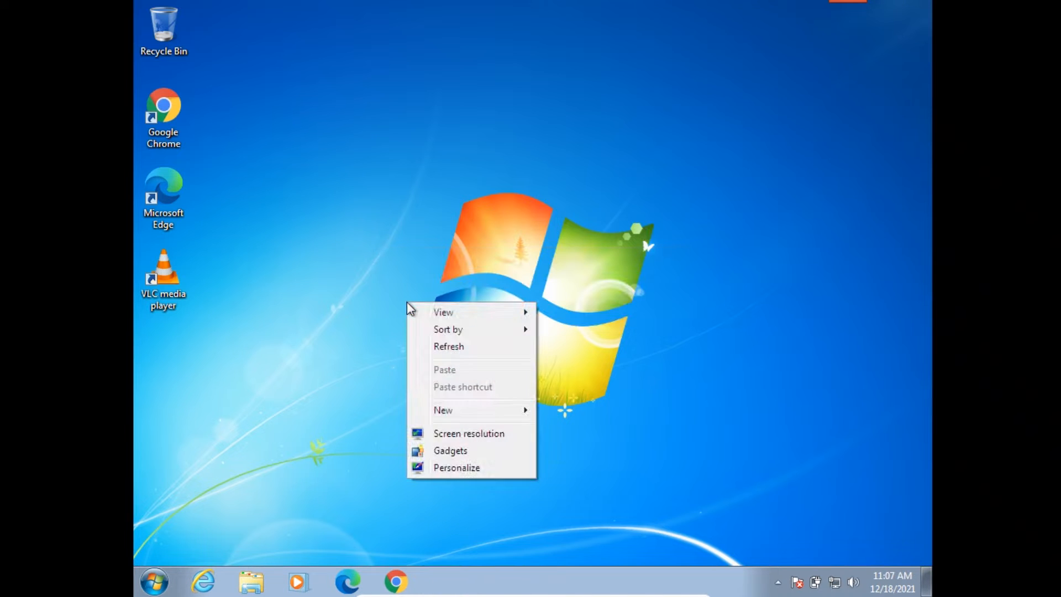
left_click(452, 348)
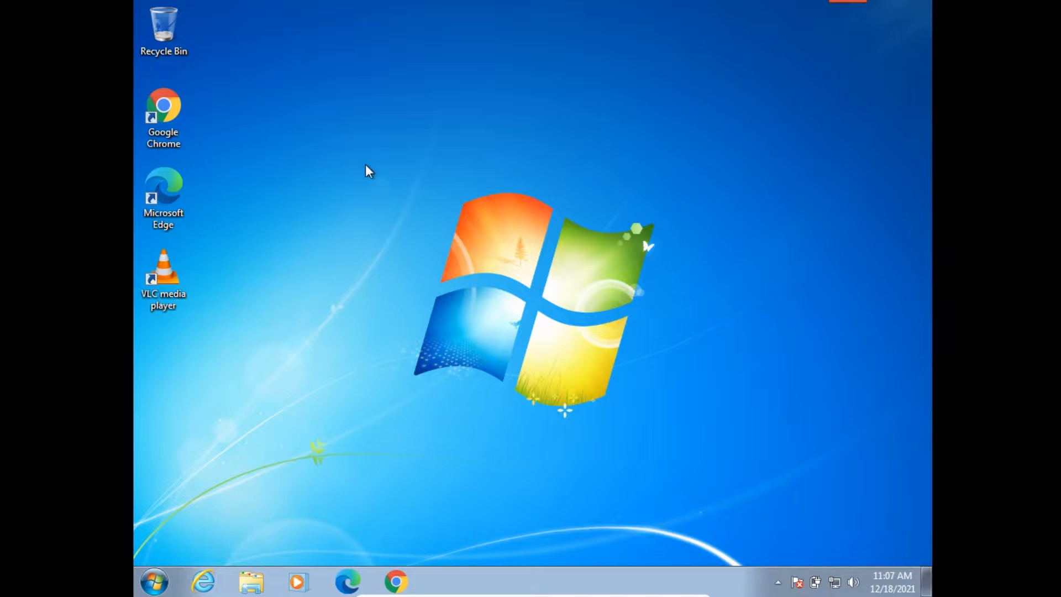
right_click(357, 144)
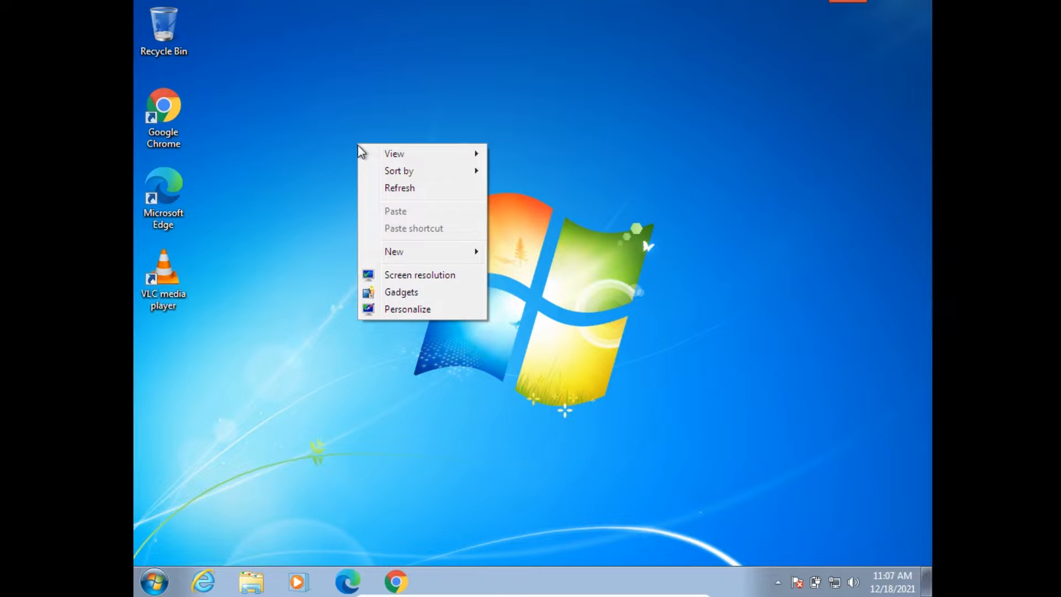
left_click(387, 190)
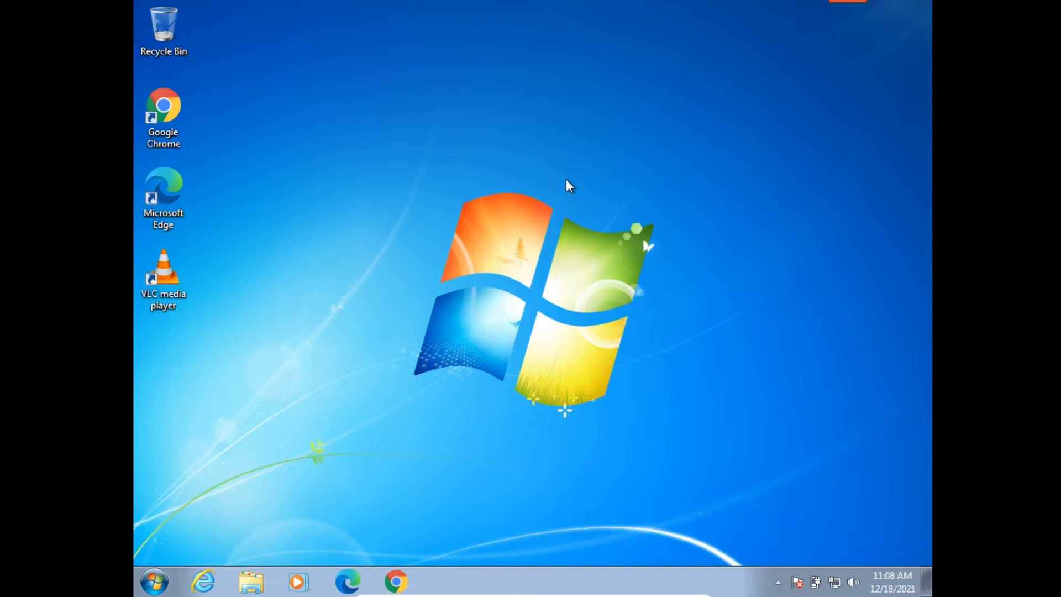
Step: Shut down the Windows 7 guest and force the program still running to close
left_click(153, 591)
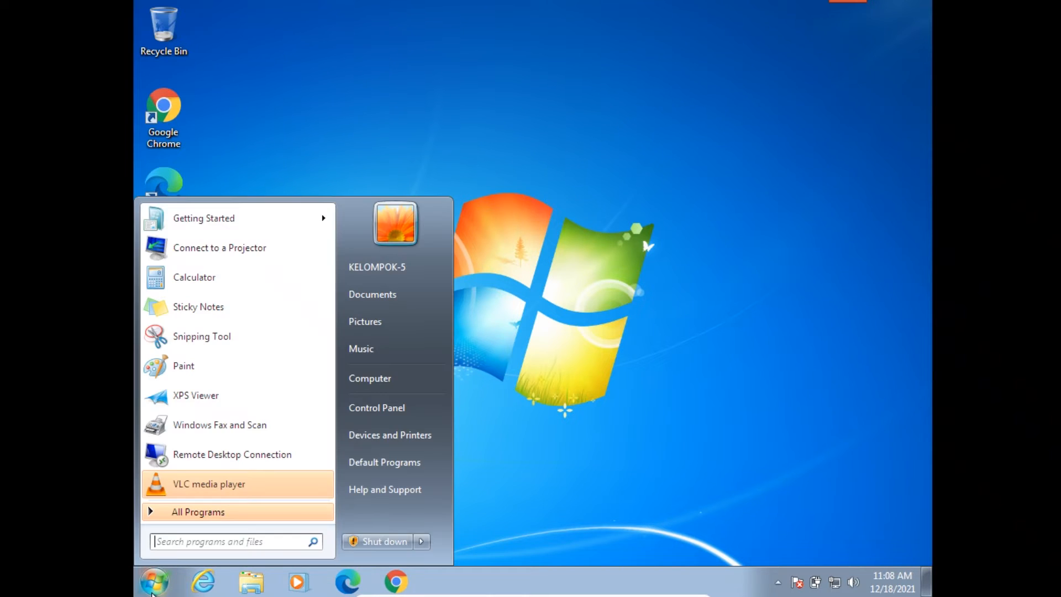
left_click(365, 544)
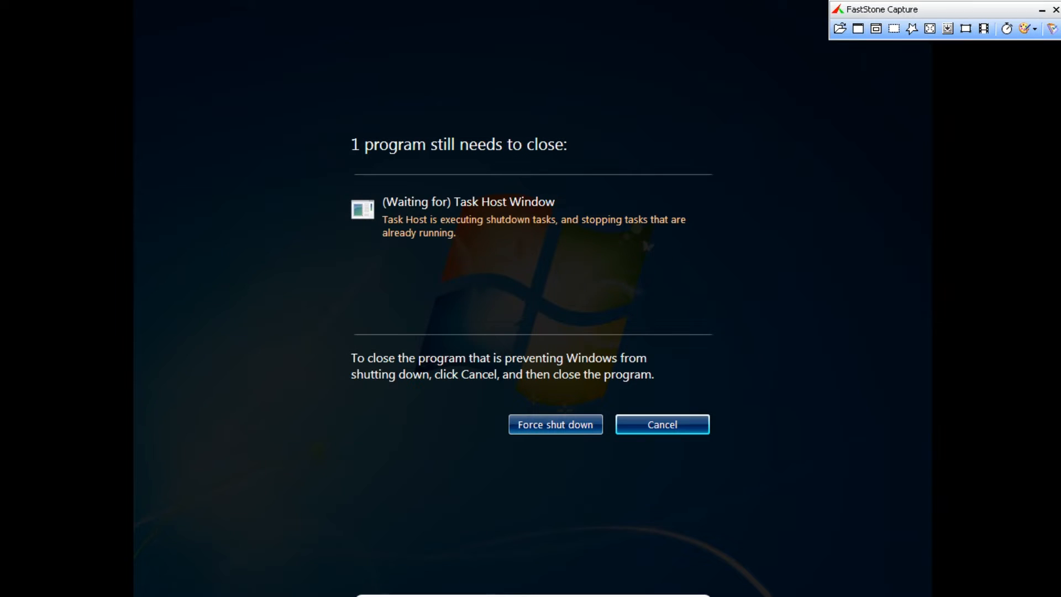
left_click(553, 429)
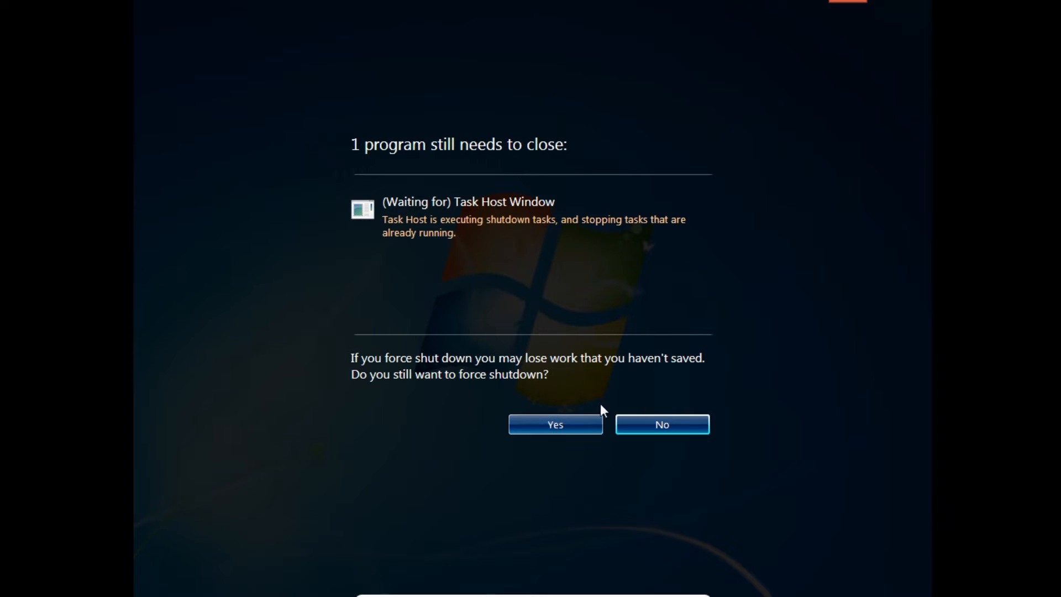
left_click(562, 428)
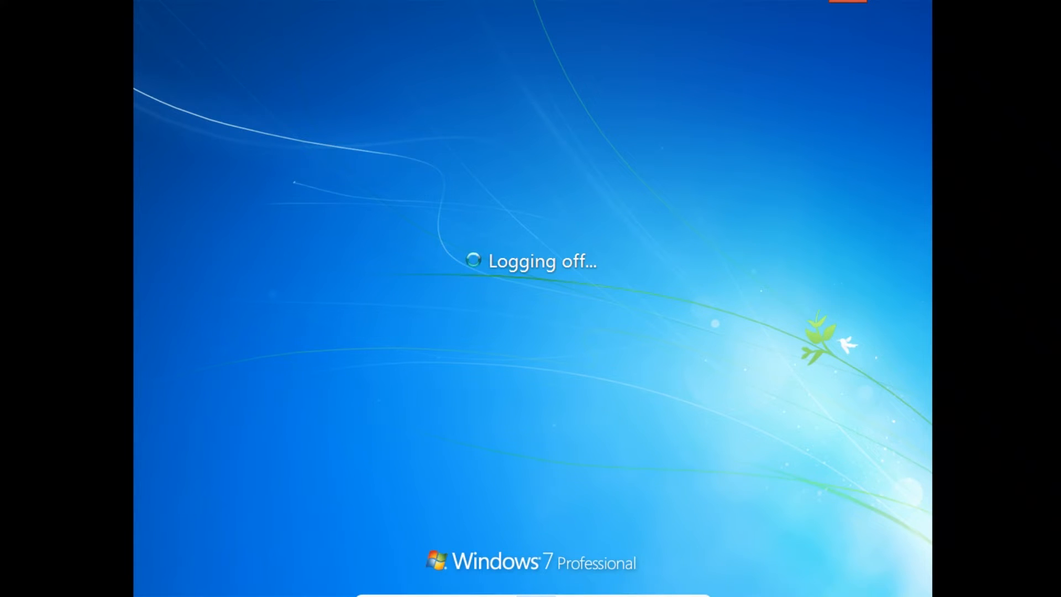
Step: Minimise the full-screen virtual machine and its remaining window to return to VirtualBox Manager
mouse_move(535, 595)
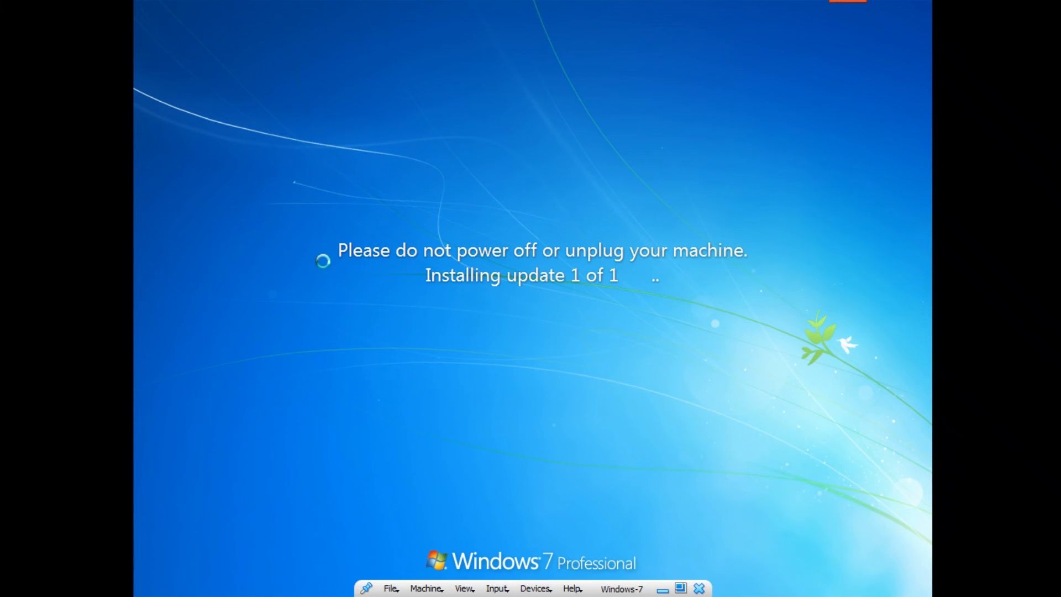
left_click(663, 589)
left_click(670, 581)
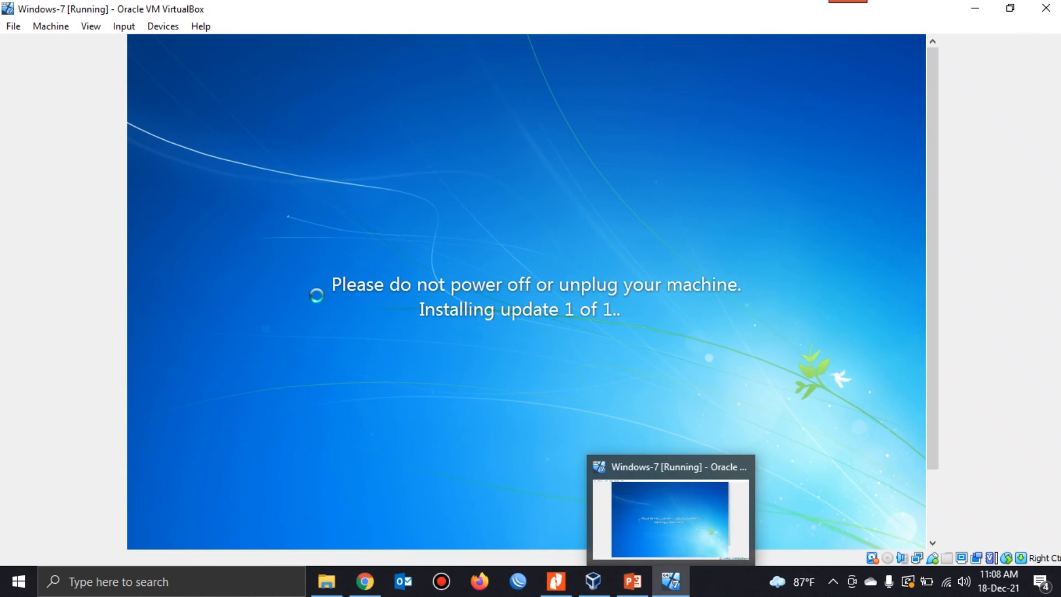
left_click(975, 8)
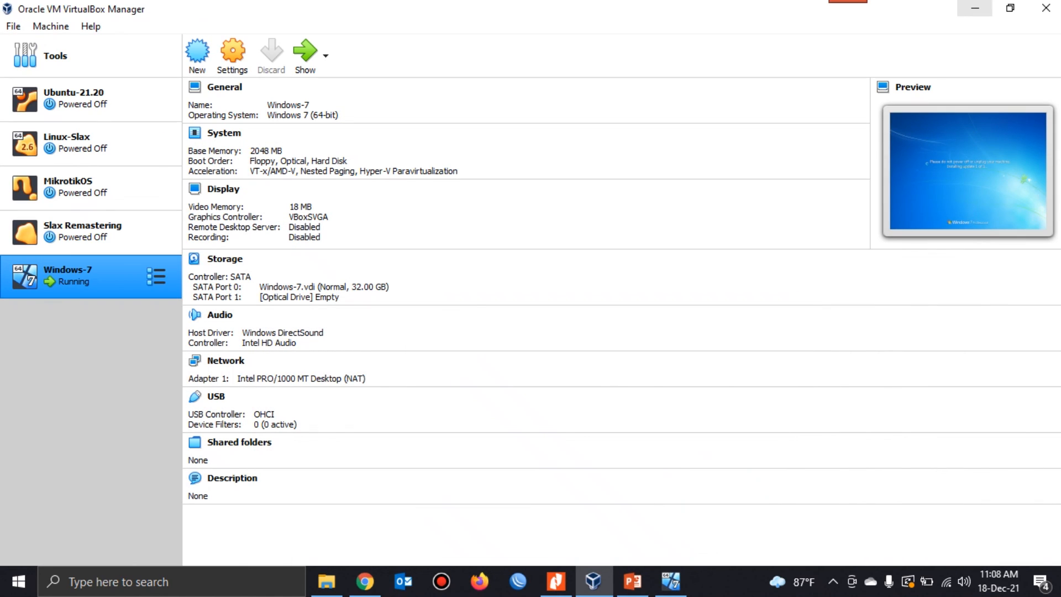
type("H")
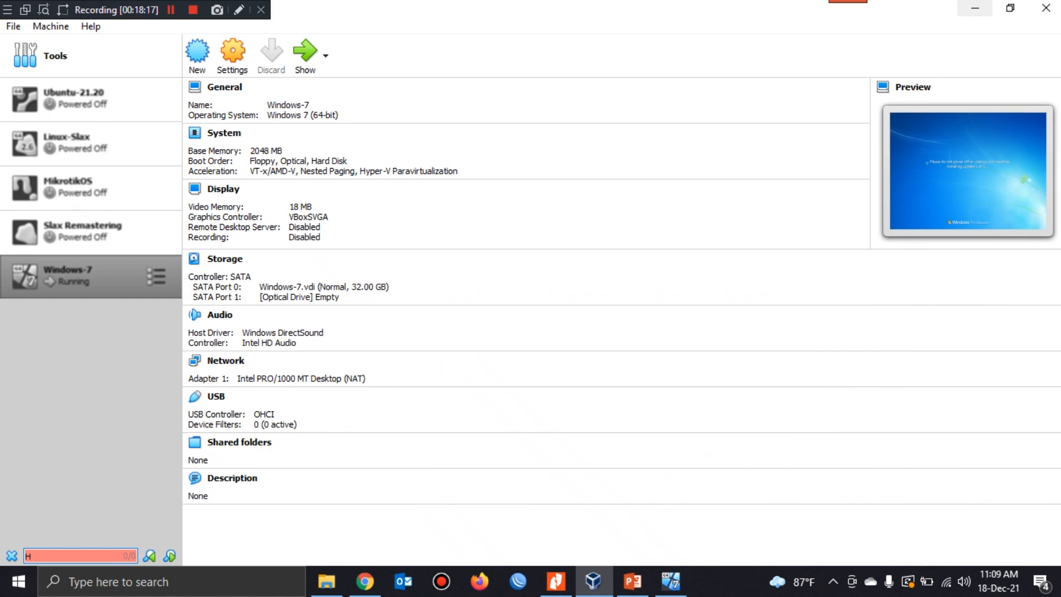